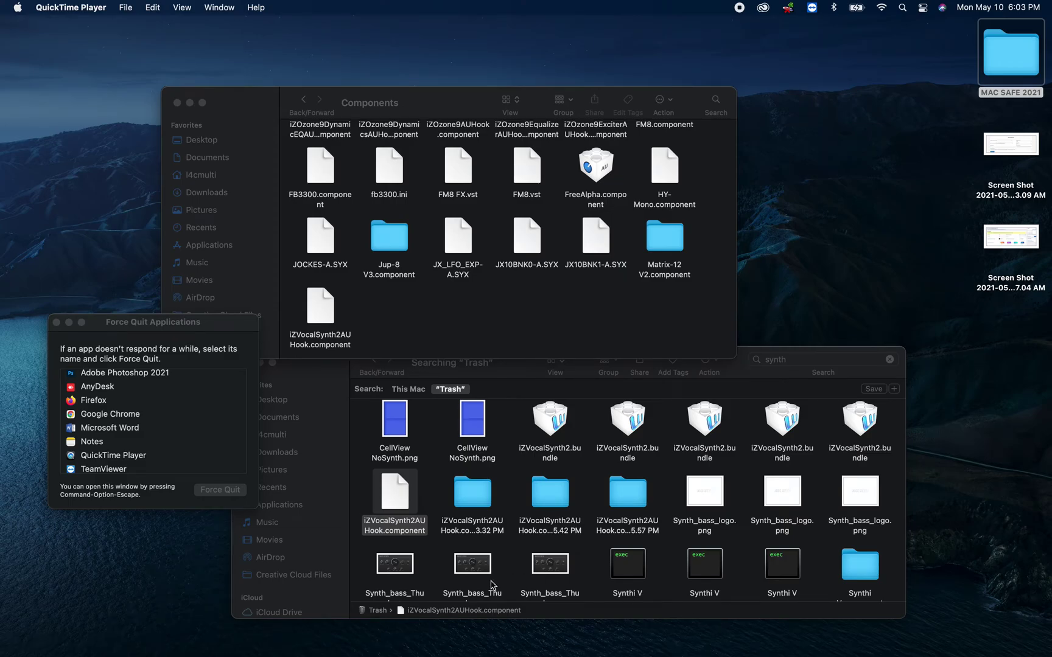
# - Launch Logic Pro and force quit it when it hangs updating Audio Unit plug-ins
pyautogui.moveTo(493, 652)
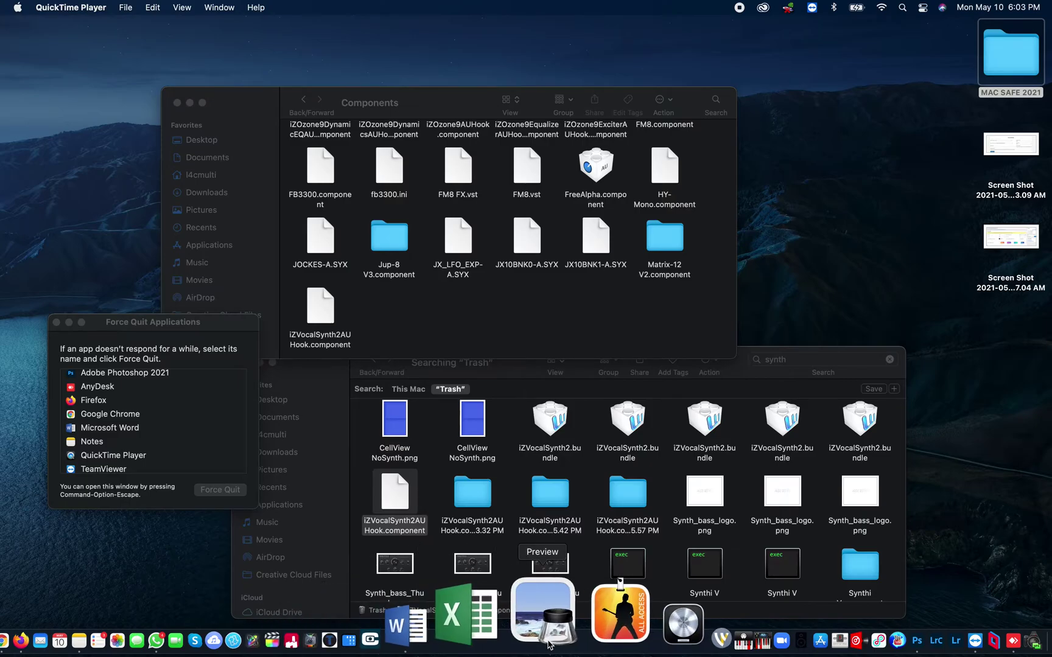
pyautogui.click(590, 633)
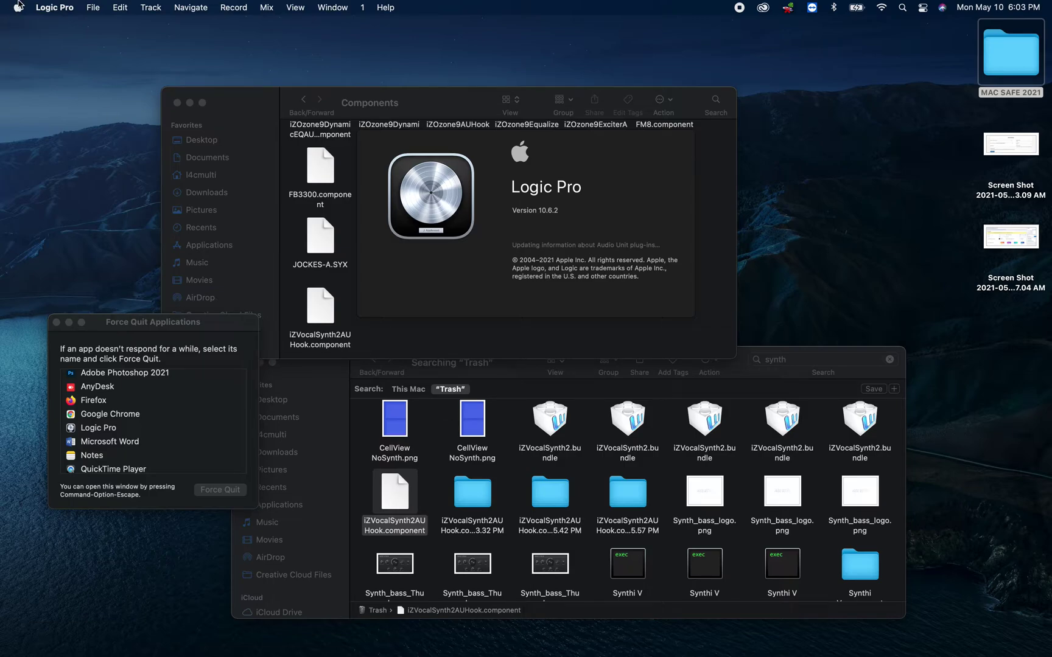
pyautogui.scroll(2, 136, 414)
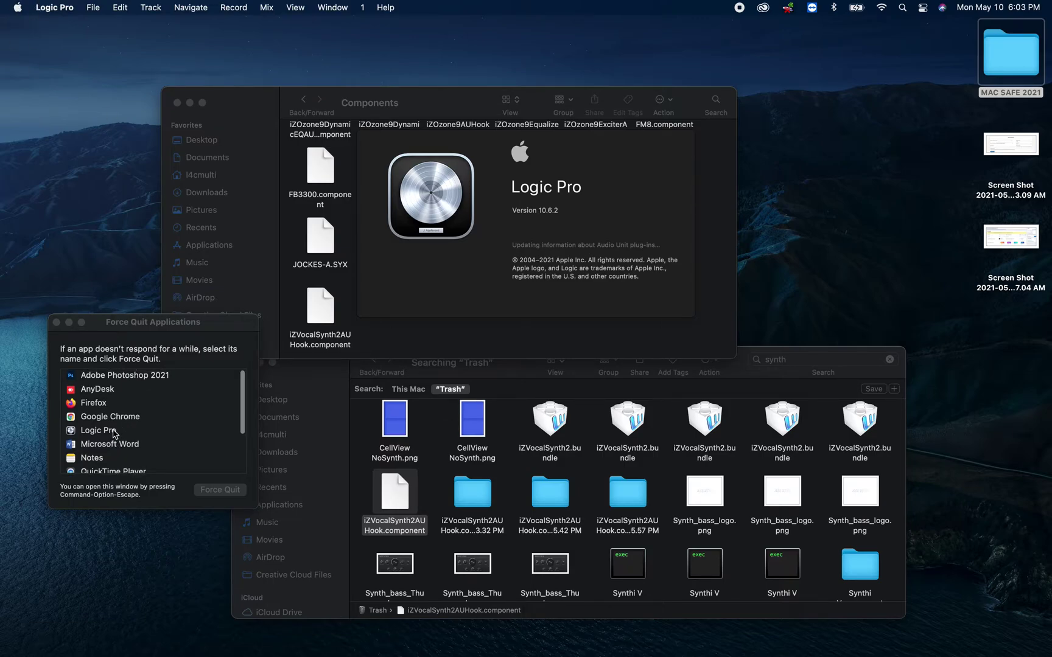
pyautogui.click(137, 432)
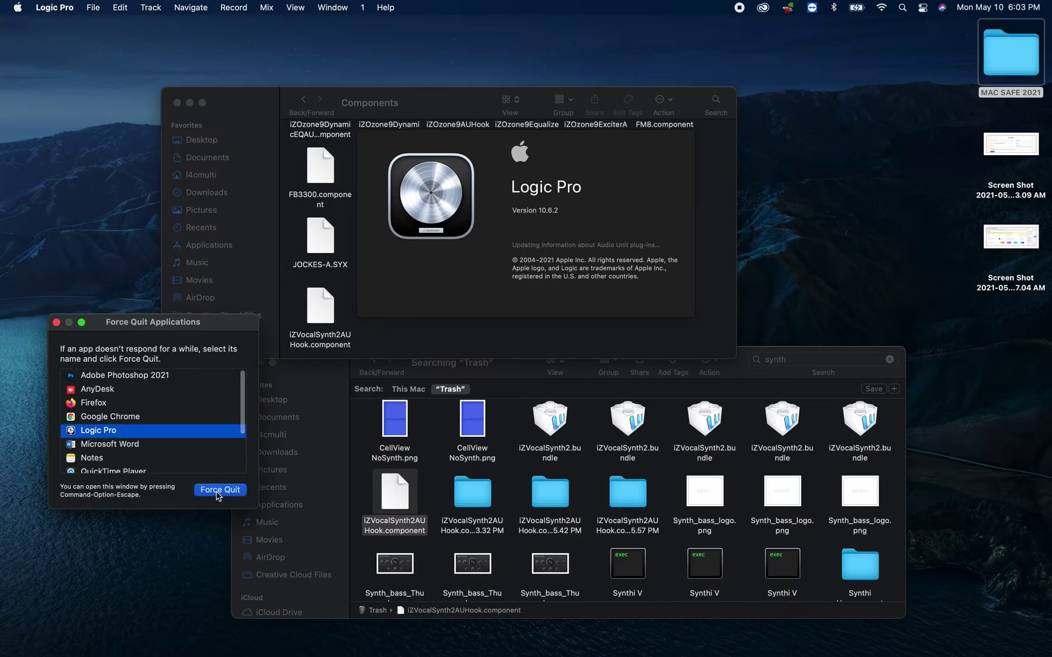
pyautogui.click(218, 491)
pyautogui.click(245, 430)
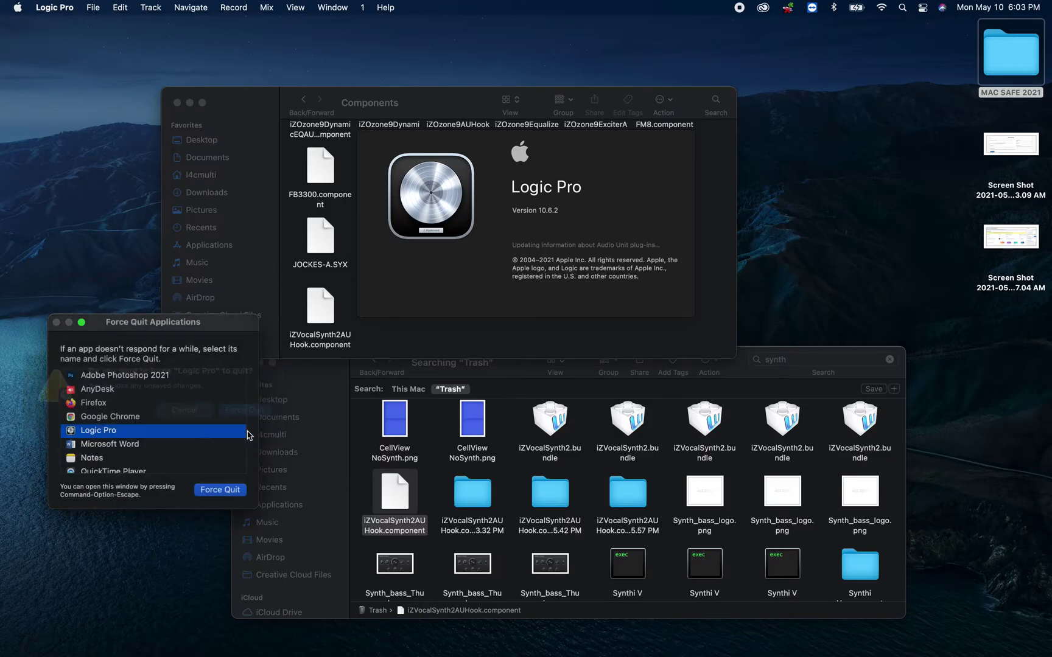
# - Launch and quit Final Cut Pro, surfacing the auvaltool crash report naming iZVocalSynth2
pyautogui.moveTo(428, 654)
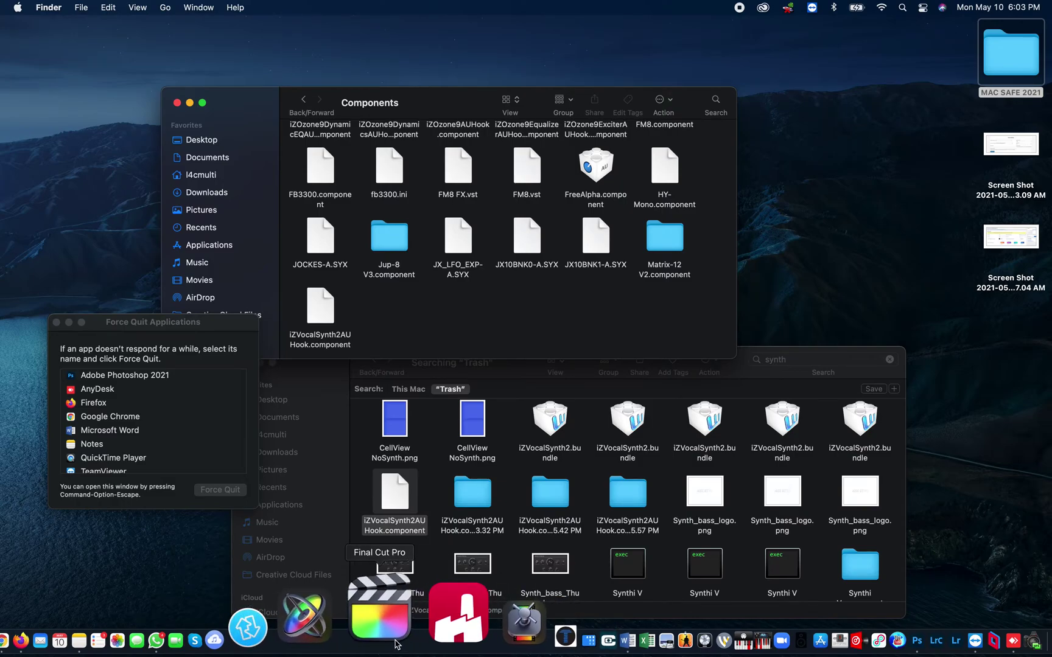
pyautogui.click(389, 630)
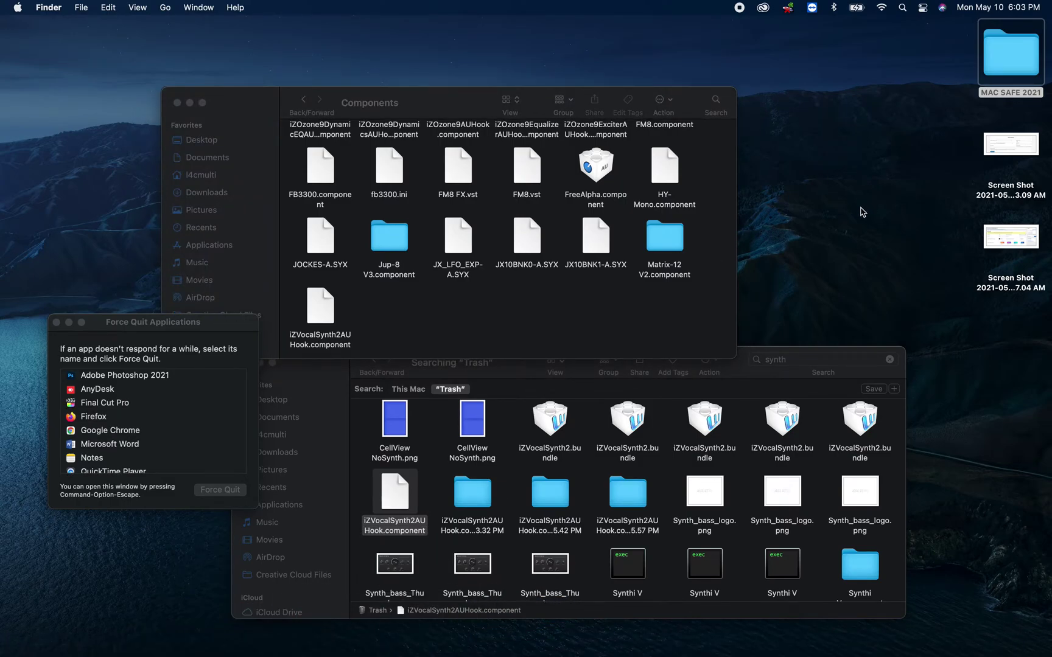
pyautogui.moveTo(393, 653)
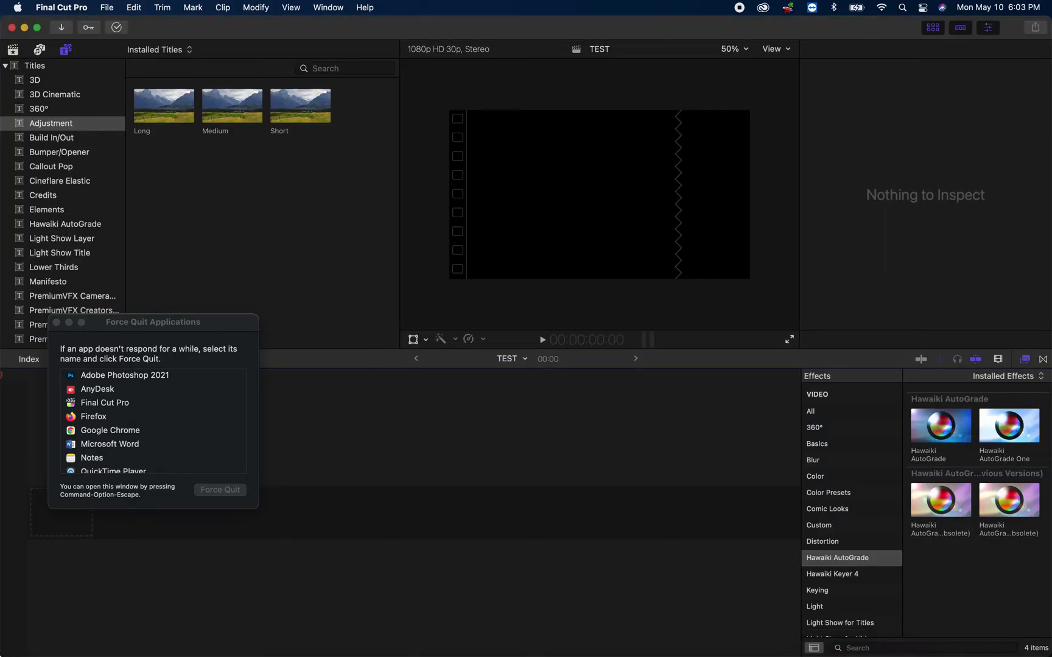
pyautogui.click(12, 28)
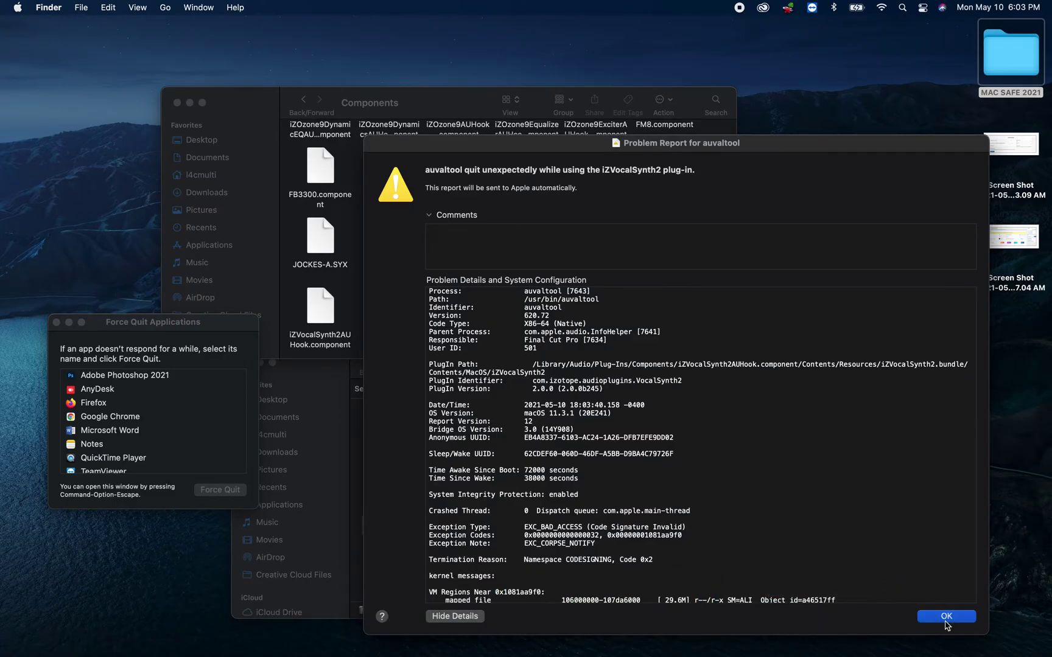
# - Dismiss the auvaltool crash report and relaunch Logic Pro, which stalls on plug-in updates
pyautogui.click(945, 622)
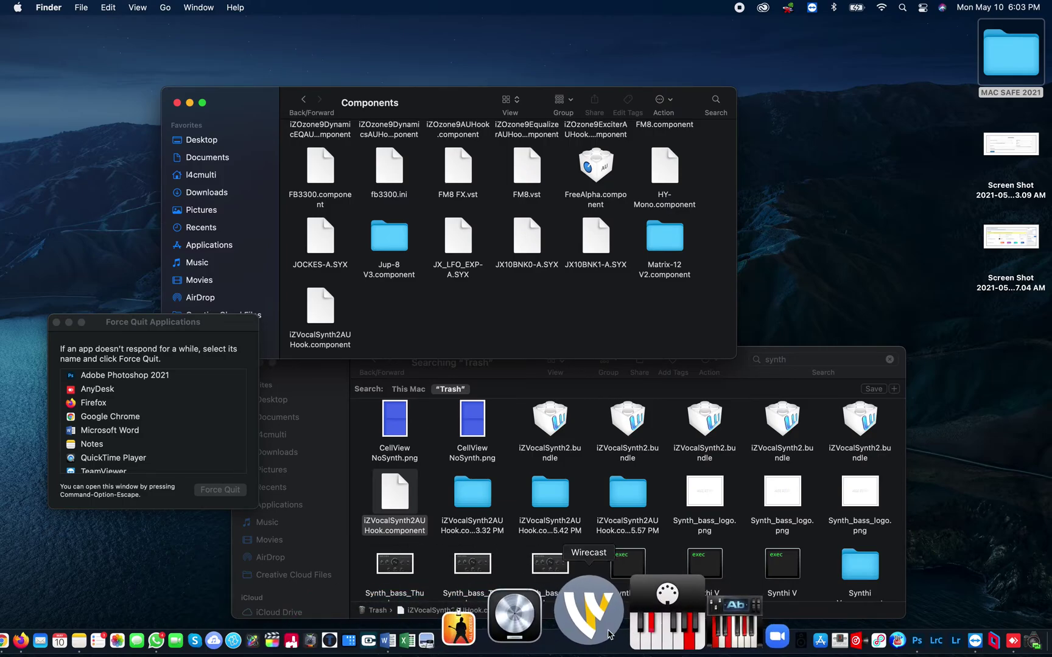
pyautogui.click(587, 630)
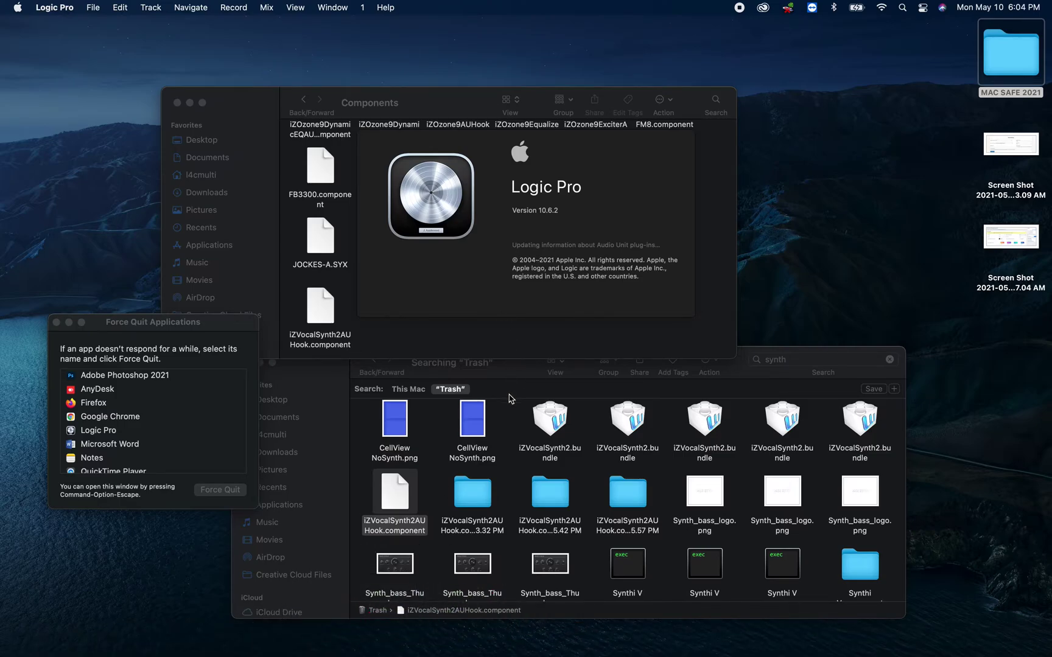
# - Show the full Trash contents, dismiss Logic's audio interface alert and cancel Choose a Project
pyautogui.click(494, 409)
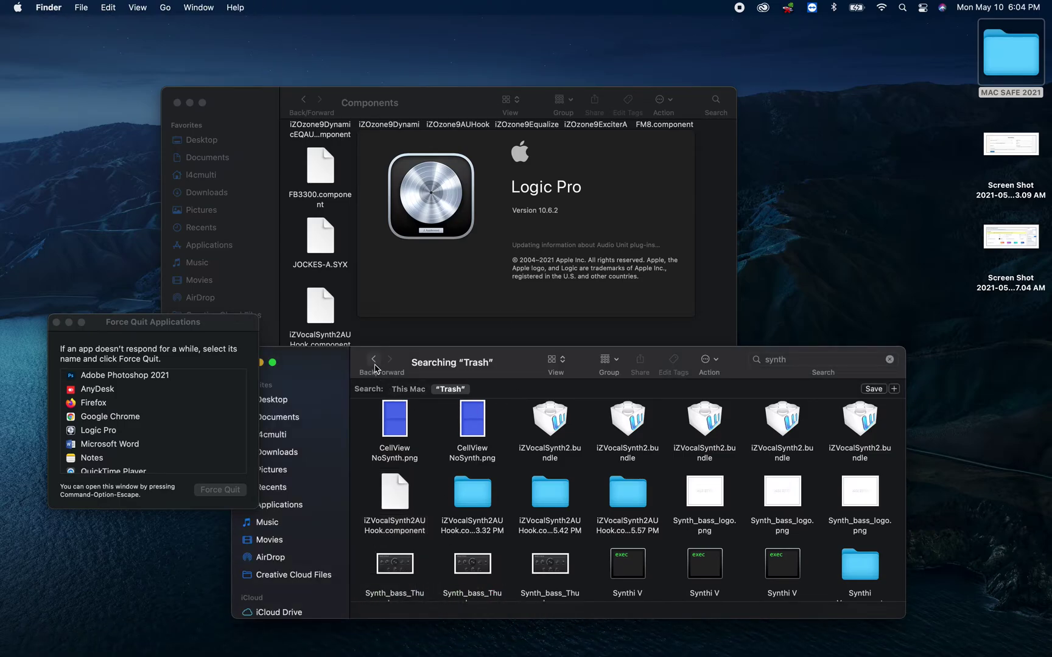
pyautogui.click(374, 361)
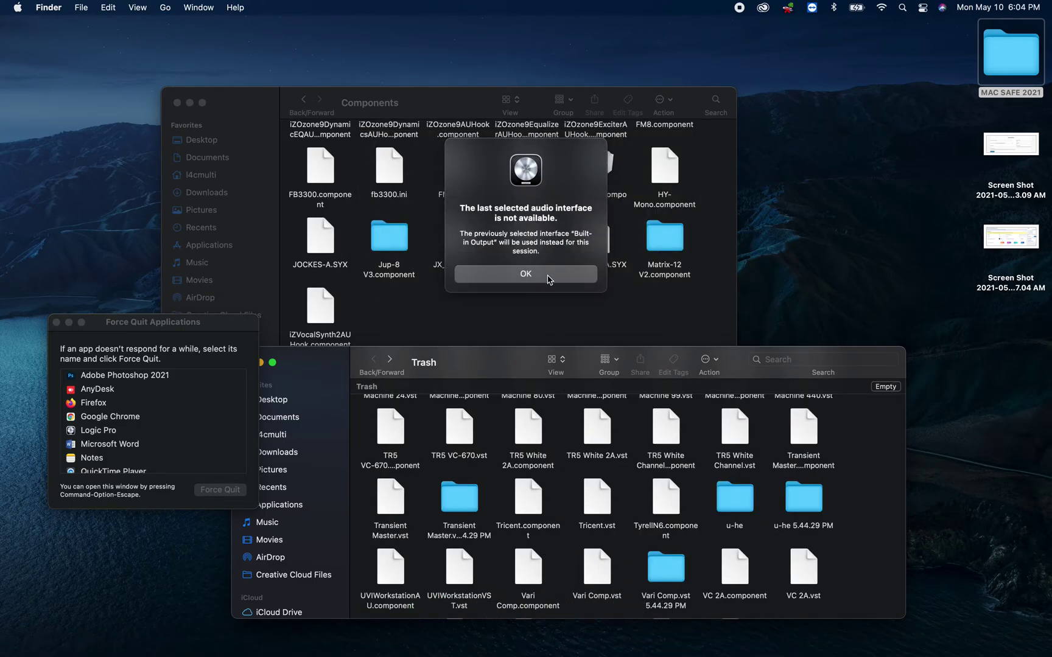
pyautogui.click(548, 277)
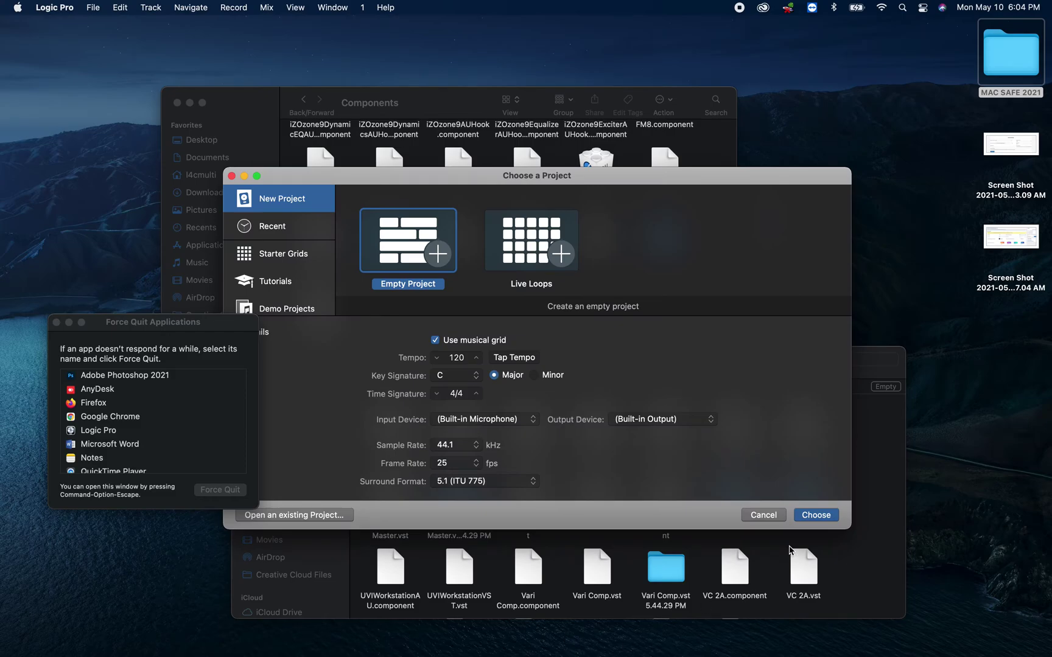
pyautogui.click(763, 515)
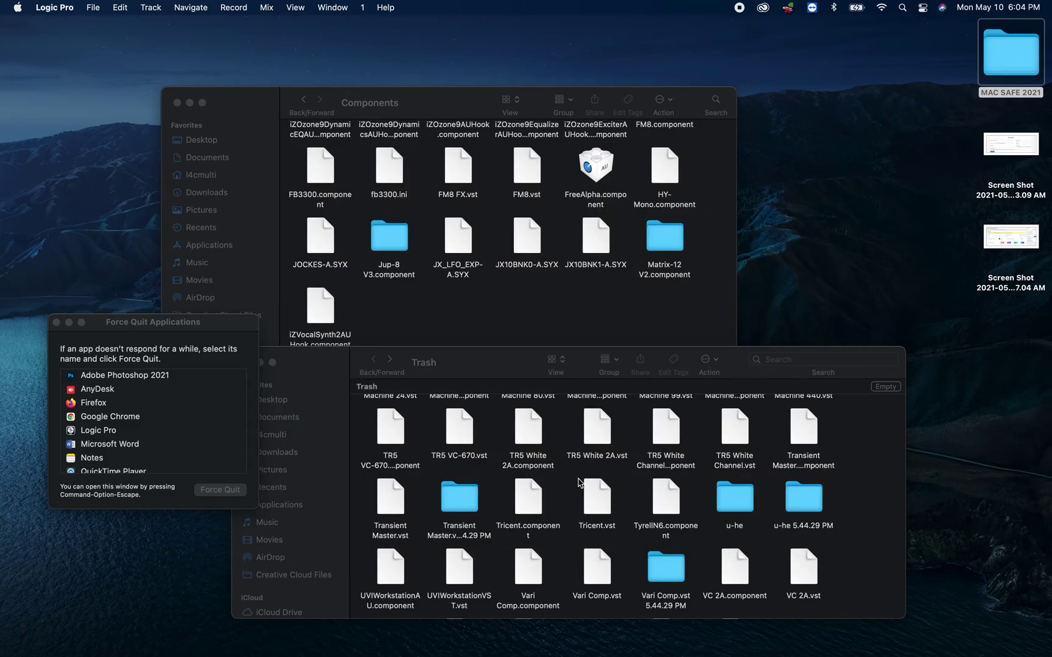
pyautogui.scroll(-10, 548, 487)
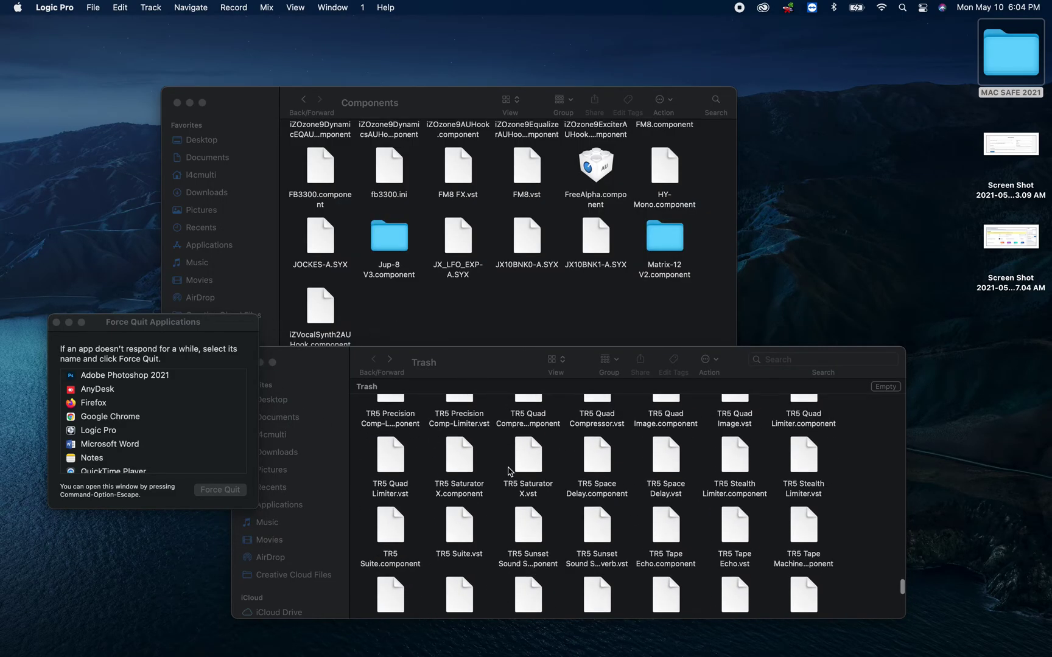
pyautogui.scroll(-10, 511, 470)
pyautogui.scroll(6, 510, 471)
pyautogui.scroll(5, 511, 471)
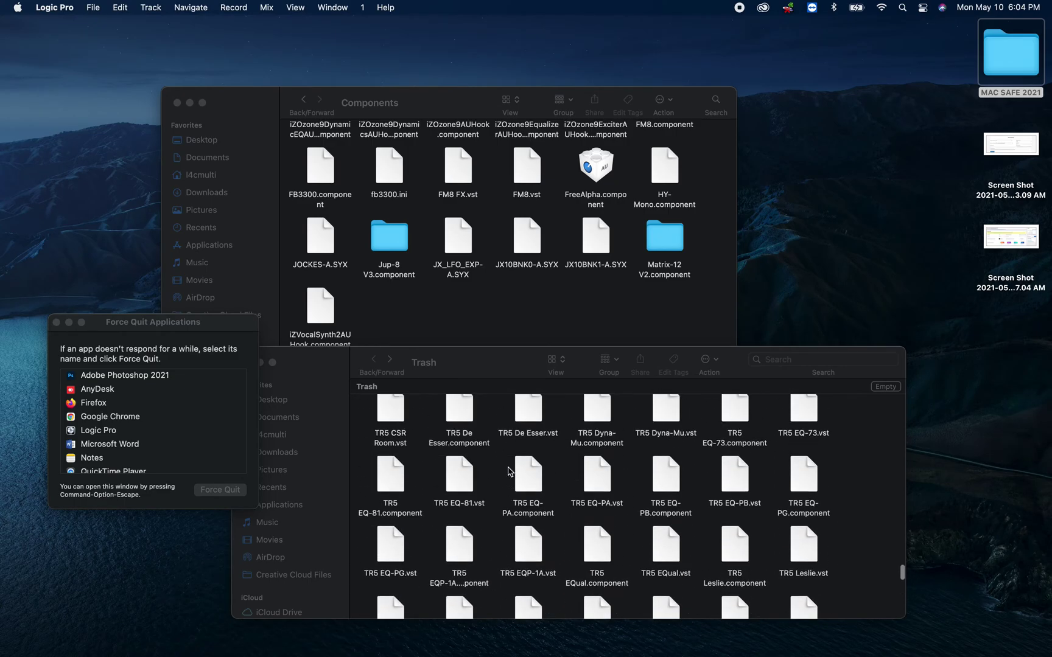
# - Step back from the Components folder up to the computer's top-level view
pyautogui.click(372, 306)
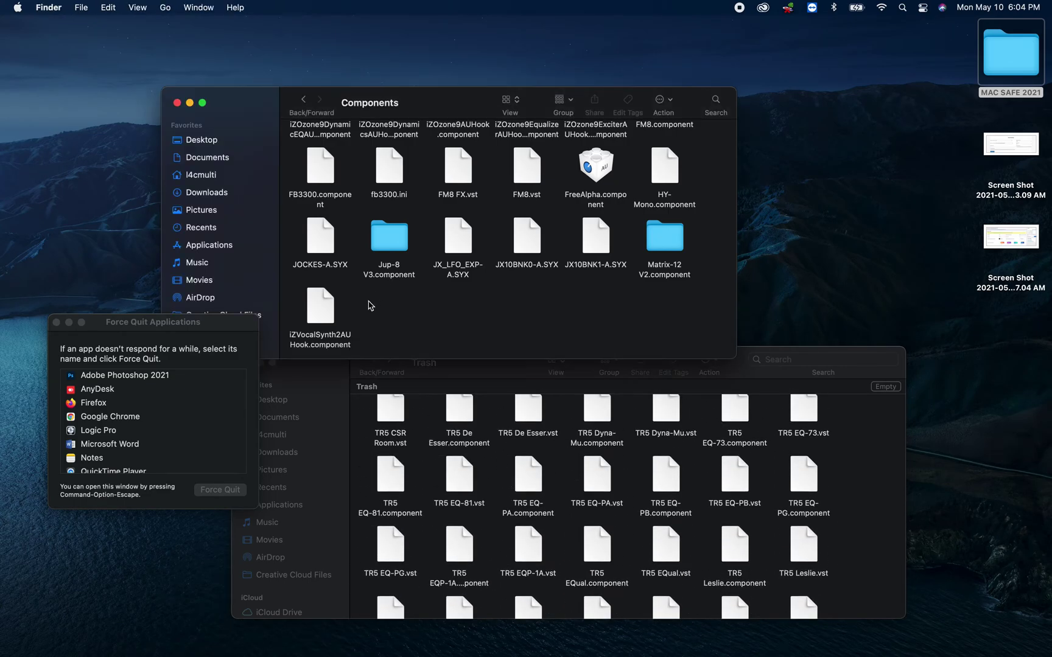
pyautogui.rightClick(324, 314)
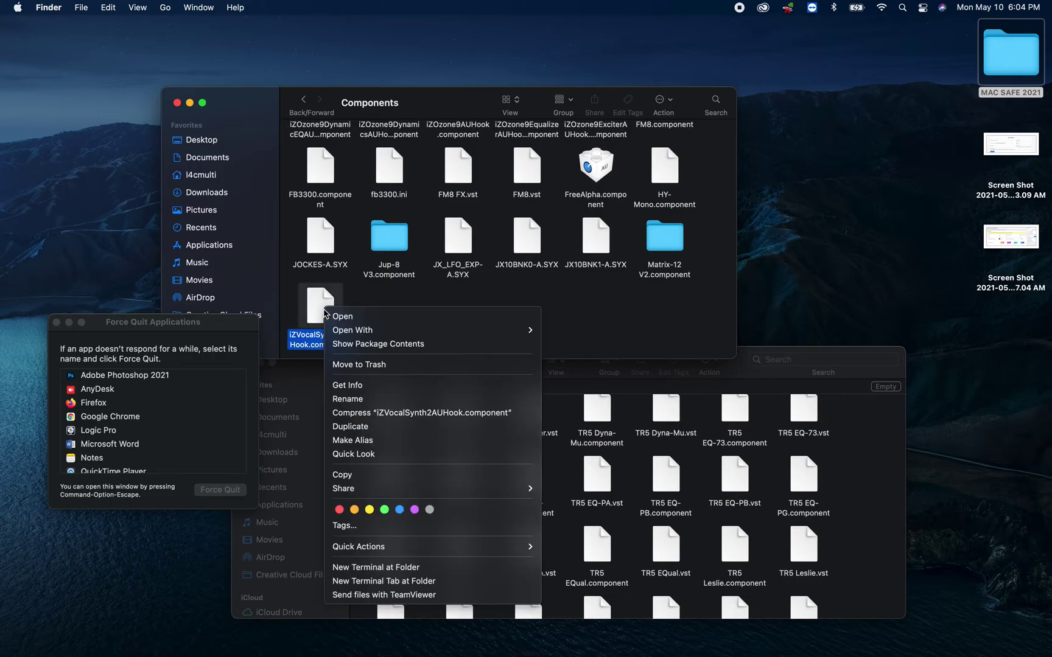
pyautogui.click(583, 302)
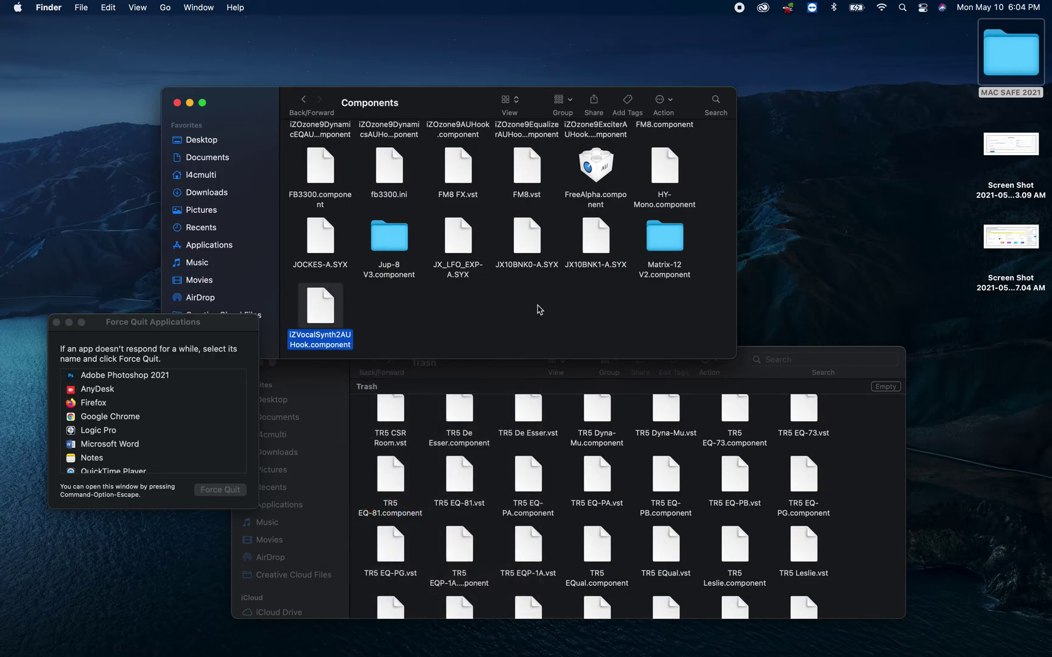
pyautogui.click(299, 98)
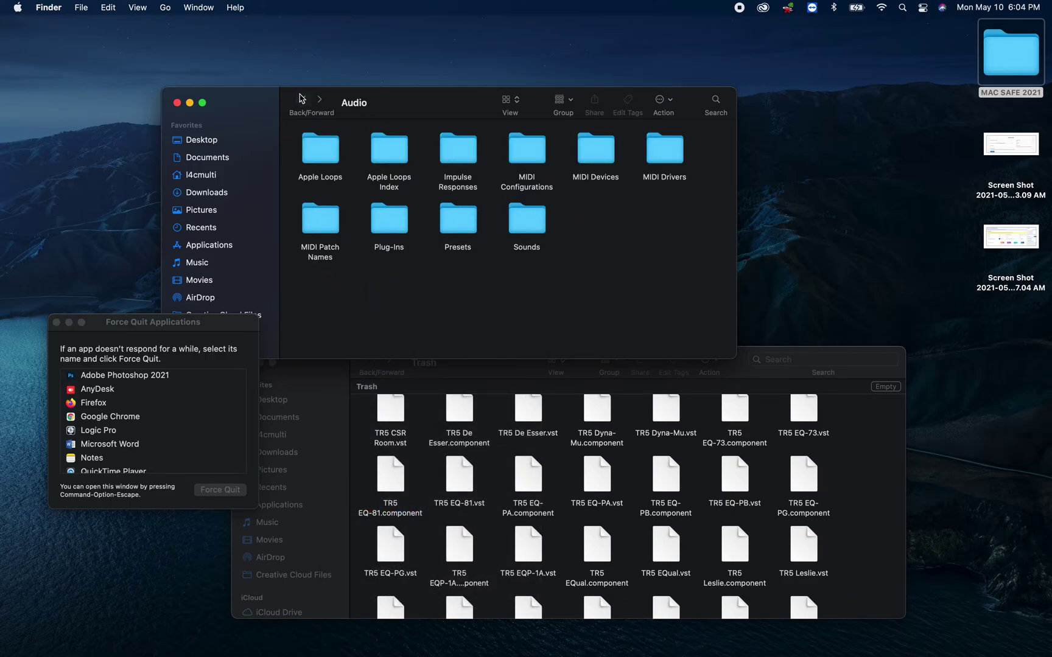
pyautogui.click(300, 98)
pyautogui.click(299, 98)
pyautogui.click(300, 98)
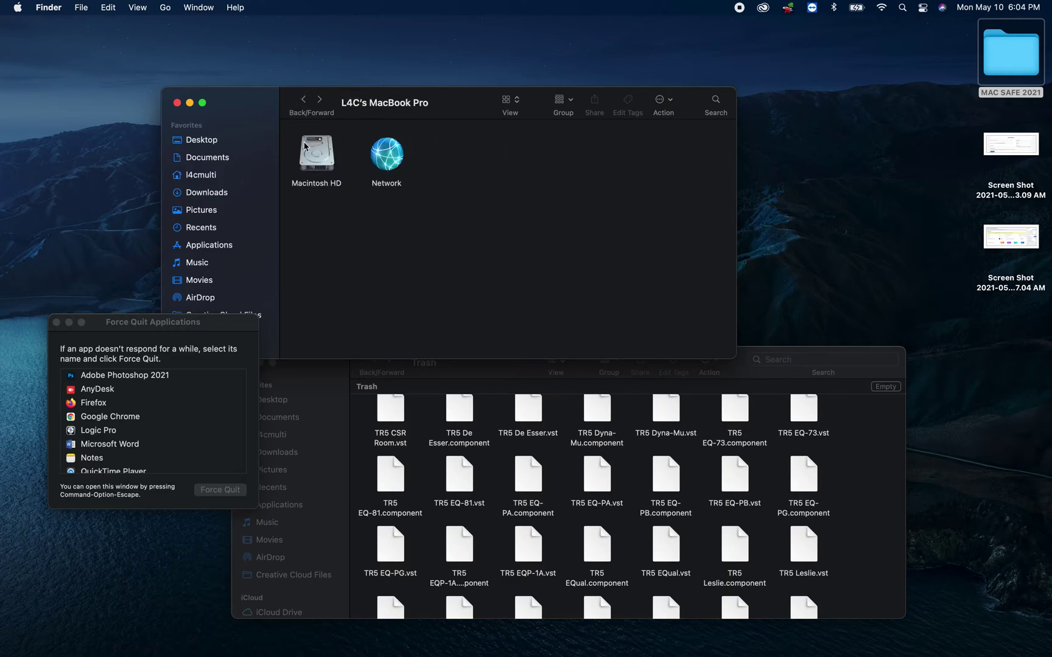
# - Open Macintosh HD › Library › Audio › Plug-Ins › Components to find iZVocalSynth2AUHook.component
pyautogui.doubleClick(319, 156)
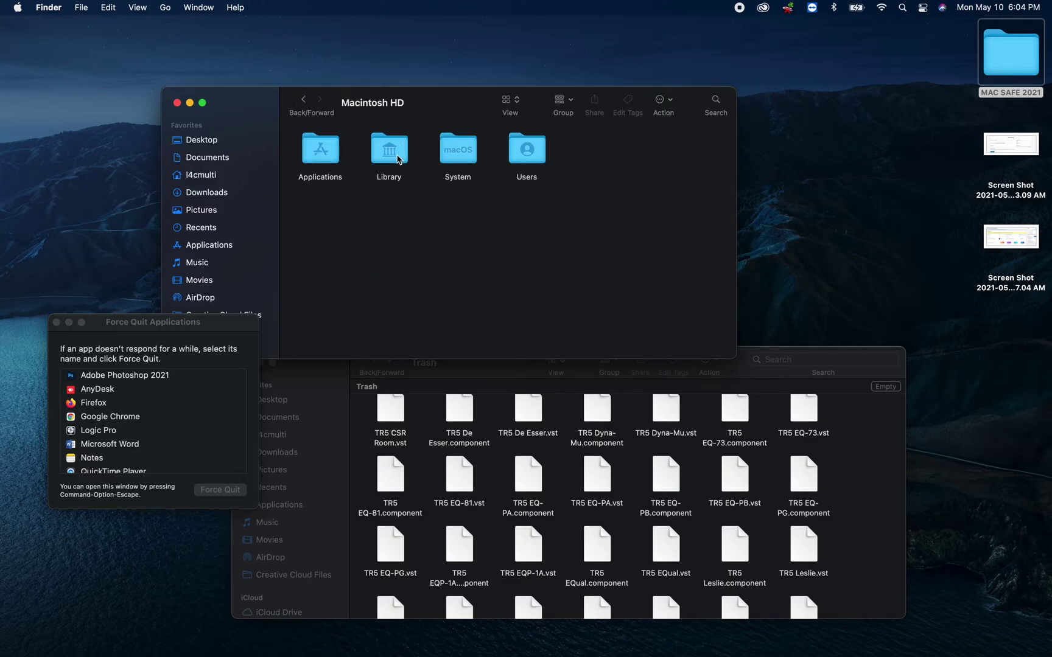
pyautogui.doubleClick(397, 159)
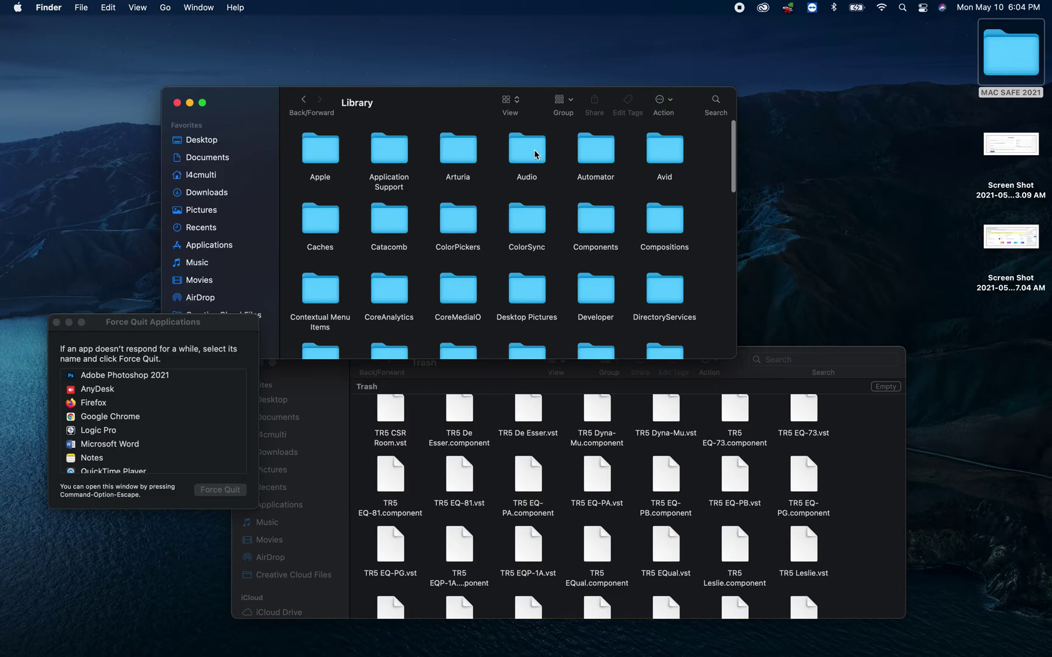
pyautogui.doubleClick(526, 157)
pyautogui.doubleClick(375, 225)
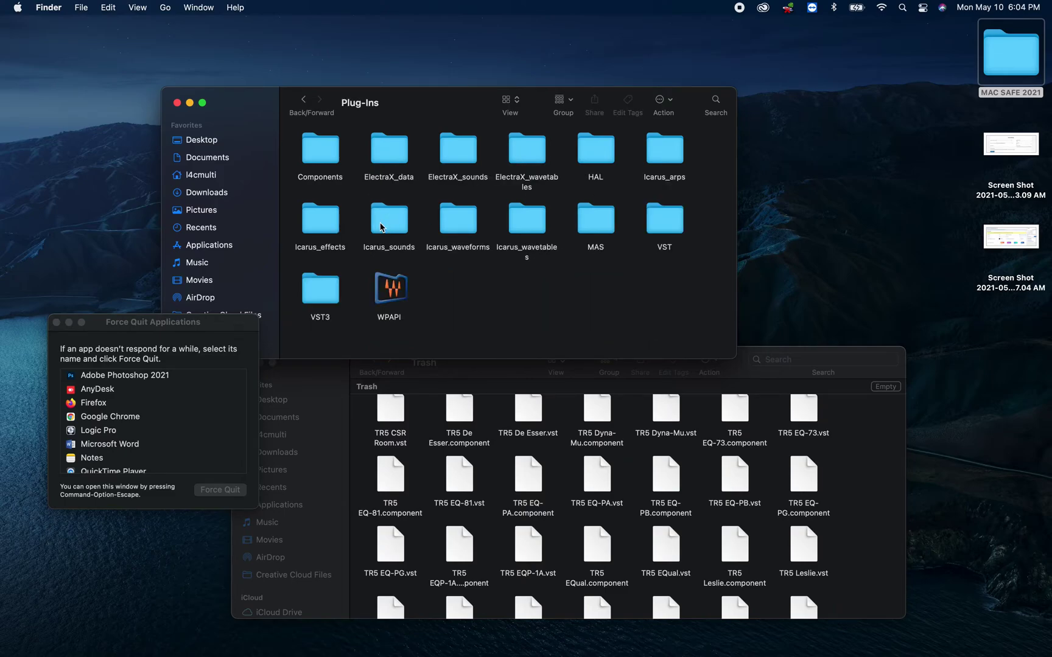
pyautogui.doubleClick(318, 151)
pyautogui.scroll(-2, 529, 329)
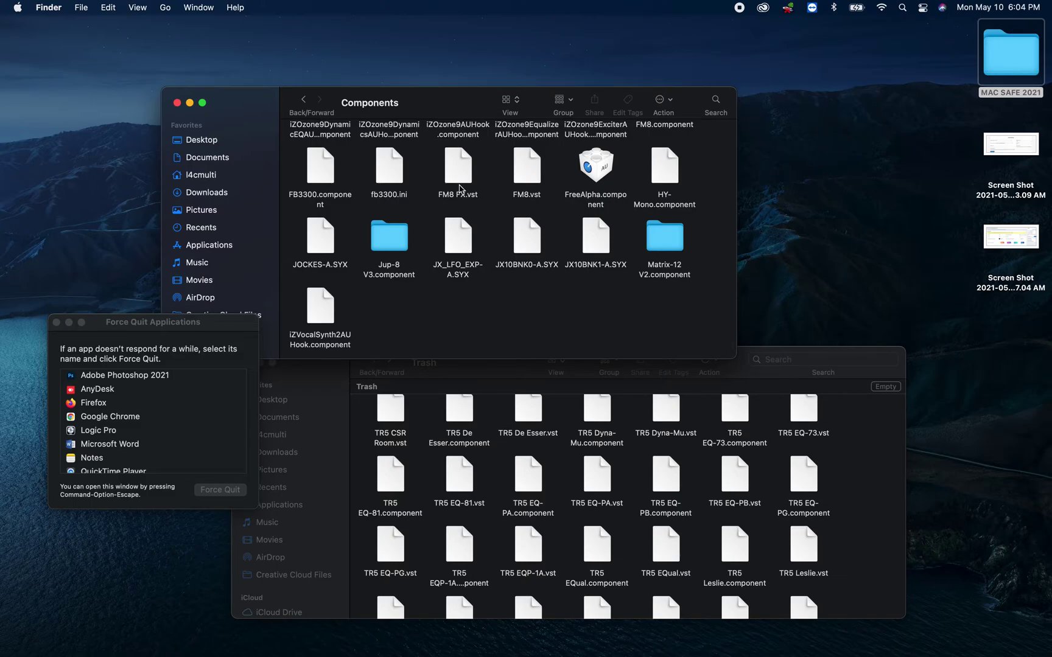
pyautogui.rightClick(842, 190)
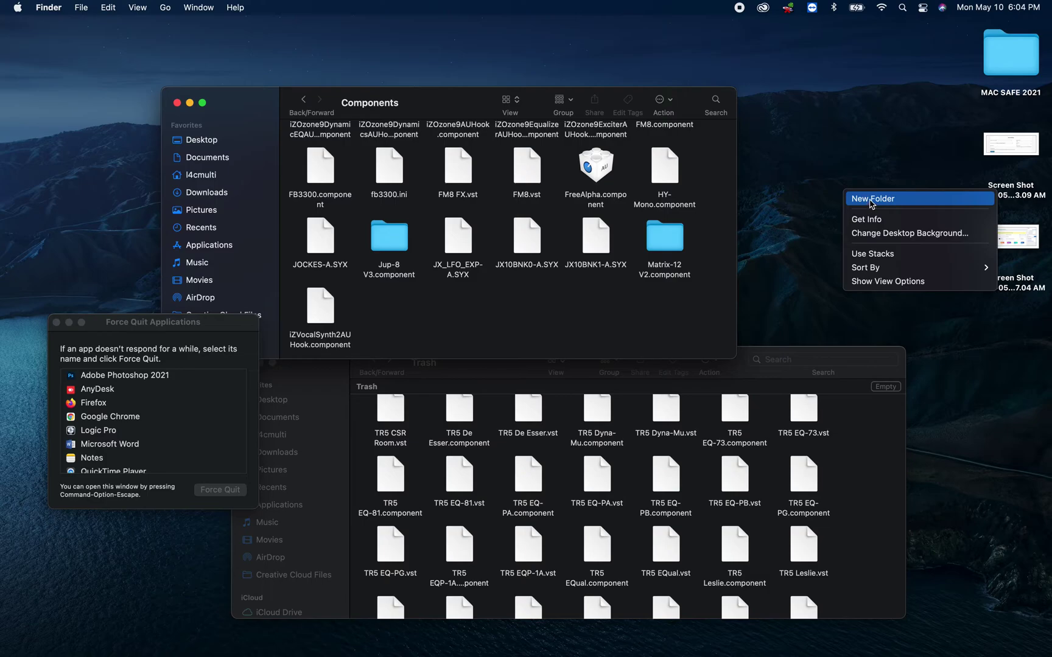
# - Create a new desktop folder named Components
pyautogui.click(871, 201)
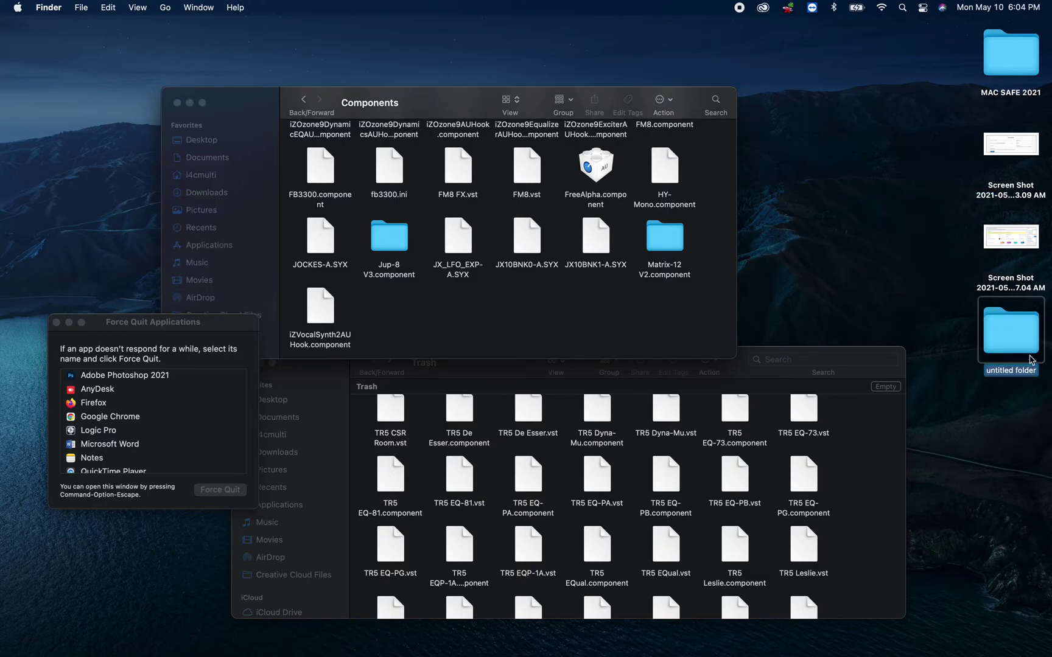
pyautogui.write('Components')
pyautogui.press('Return')
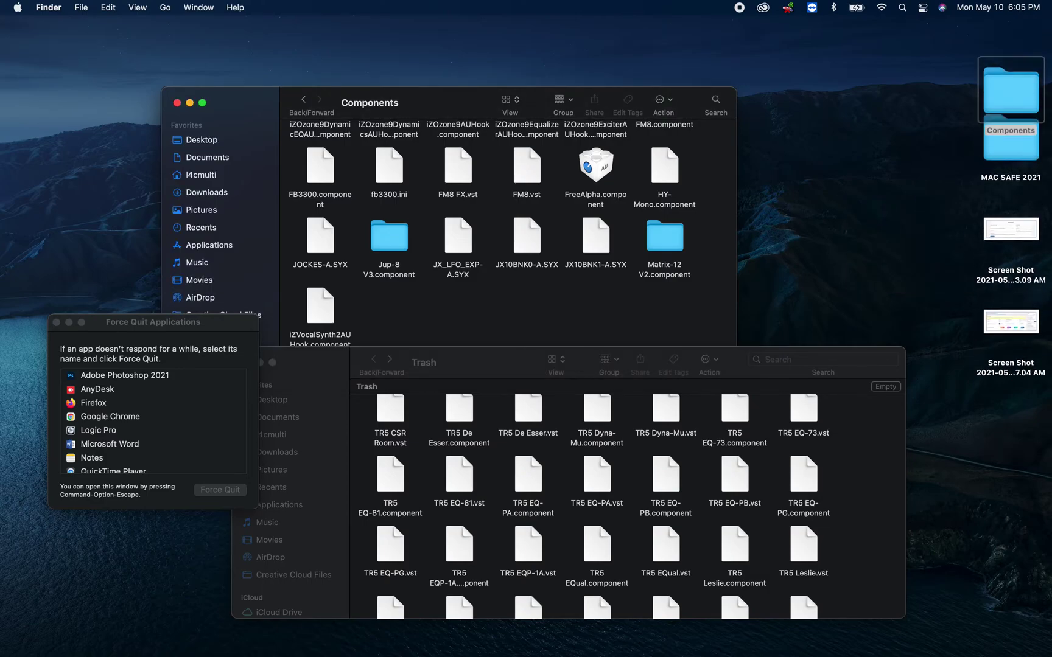
# - Copy the plug-in files from the Library Components folder into the desktop Components folder
pyautogui.scroll(10, 311, 157)
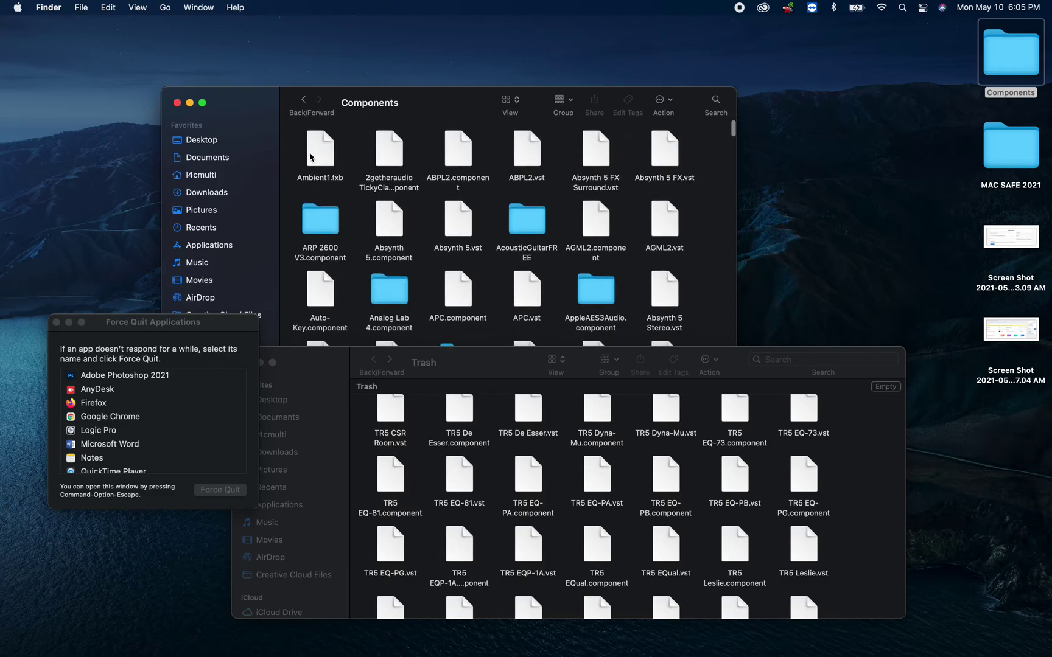
pyautogui.moveTo(299, 148); pyautogui.dragTo(710, 405)
pyautogui.moveTo(596, 243); pyautogui.dragTo(735, 192)
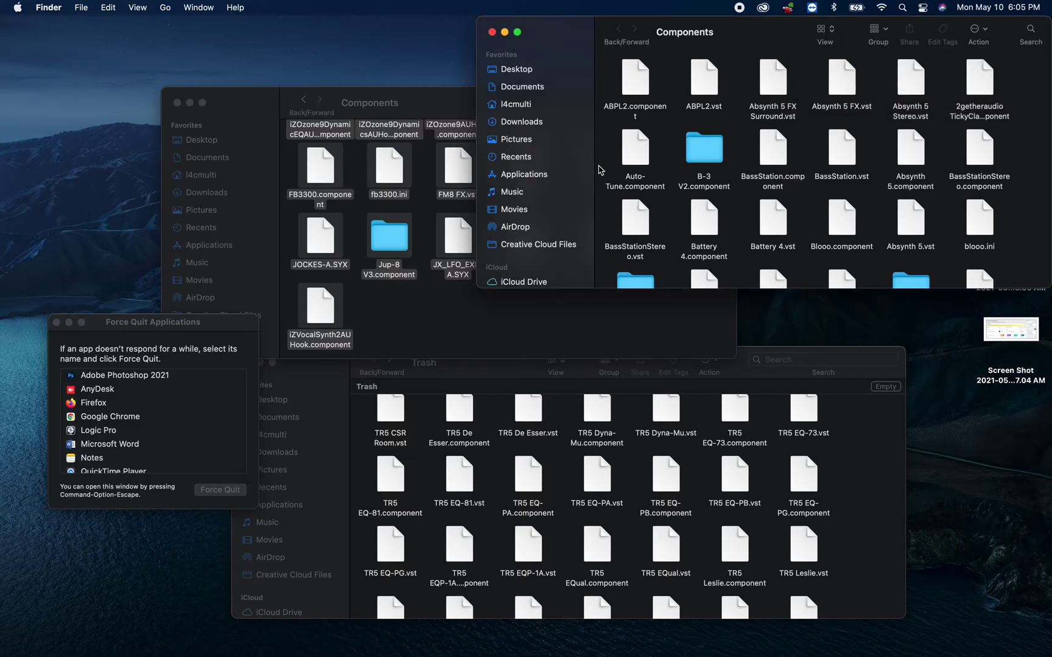
# - Select all 307 items in the plug-ins Components folder and try moving them to the Trash
pyautogui.click(411, 305)
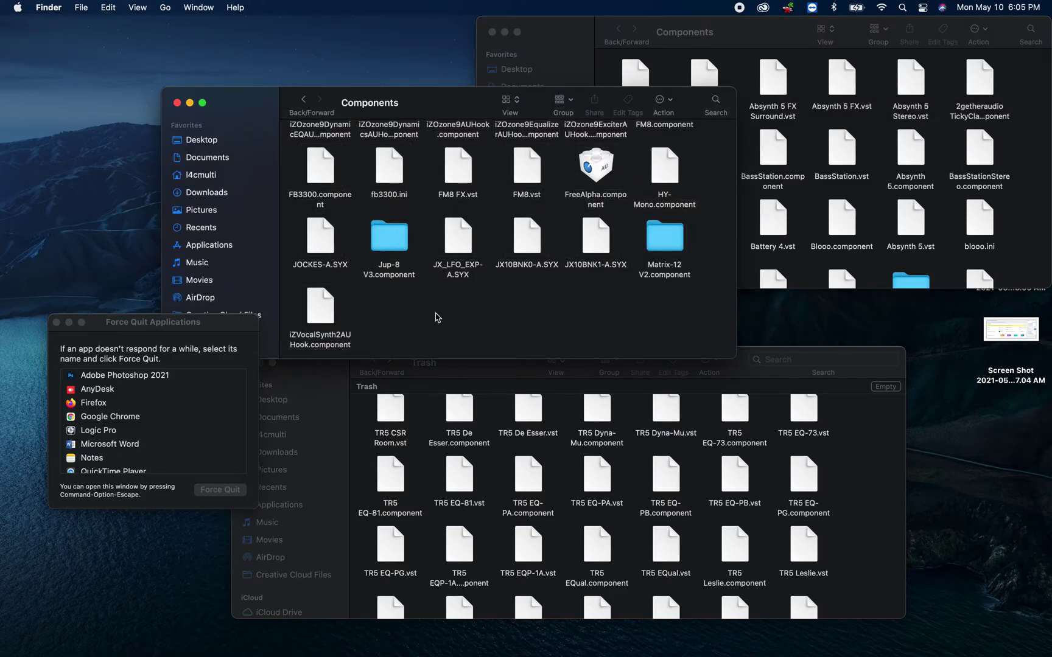
pyautogui.press('super+a')
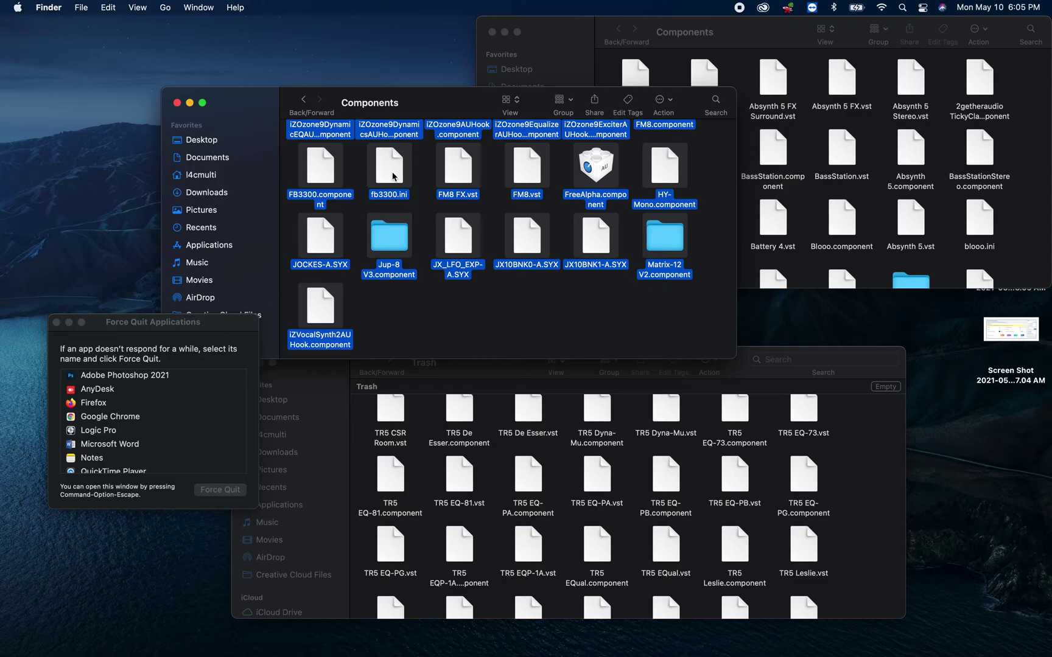
pyautogui.rightClick(393, 177)
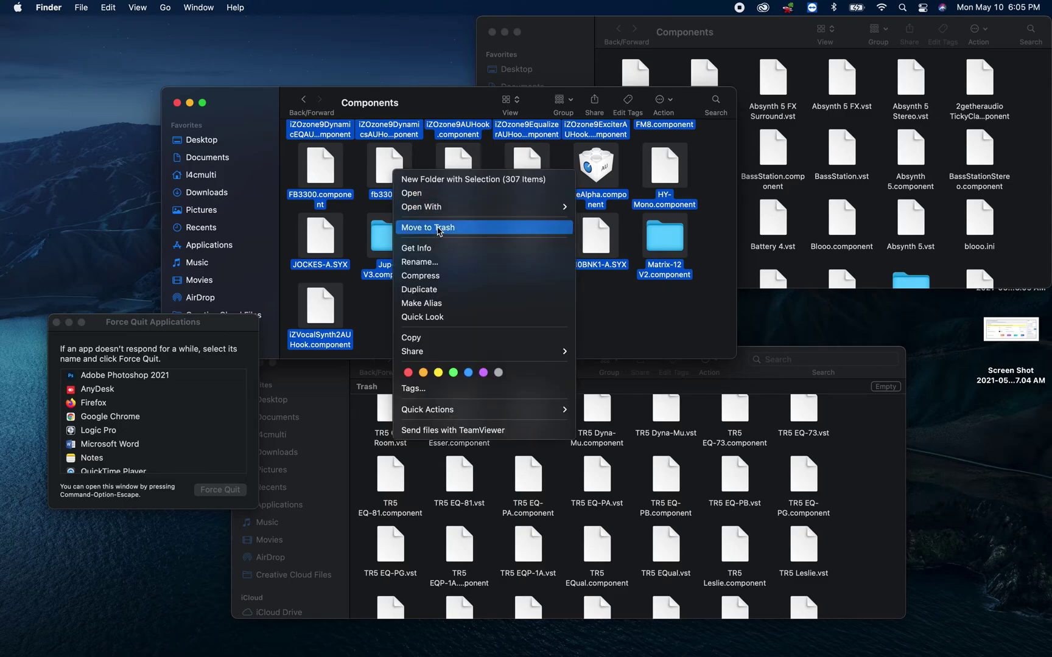
pyautogui.click(439, 228)
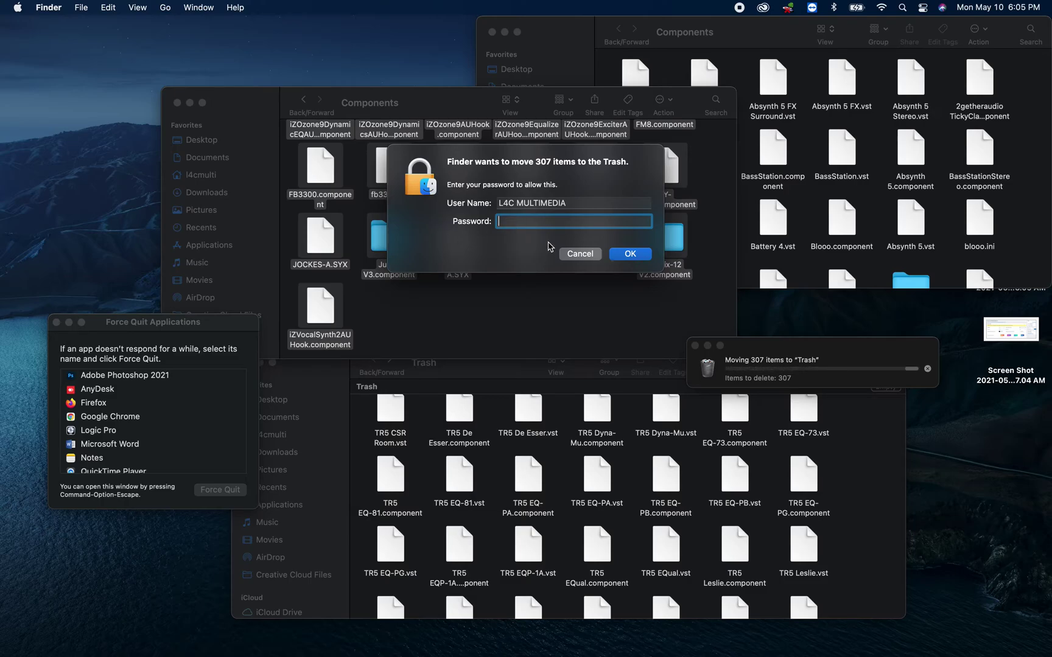
pyautogui.click(564, 255)
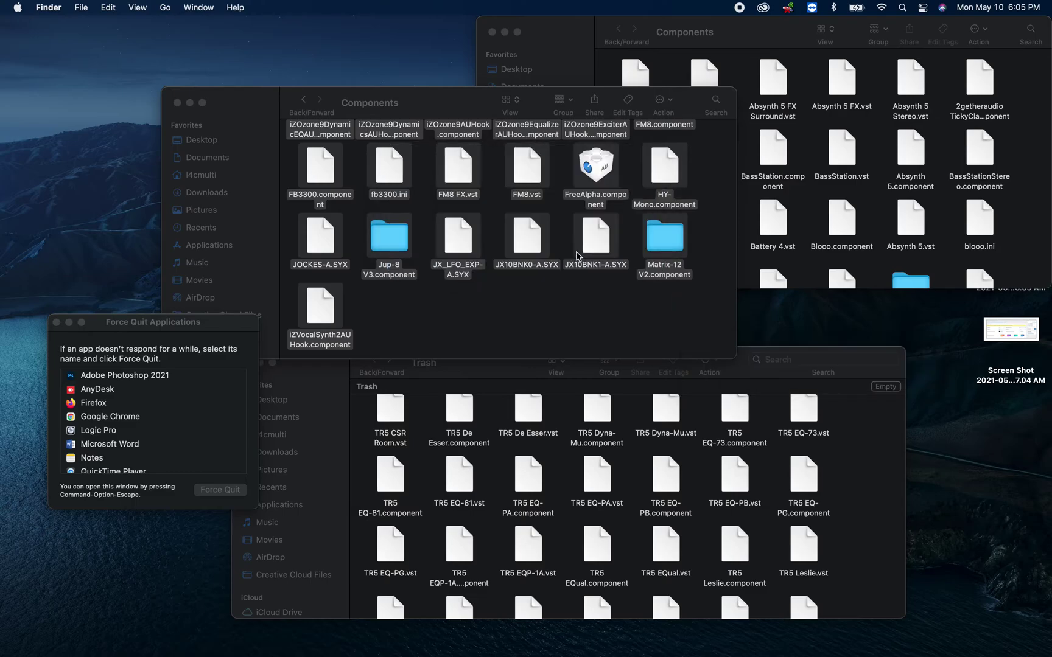
pyautogui.rightClick(455, 169)
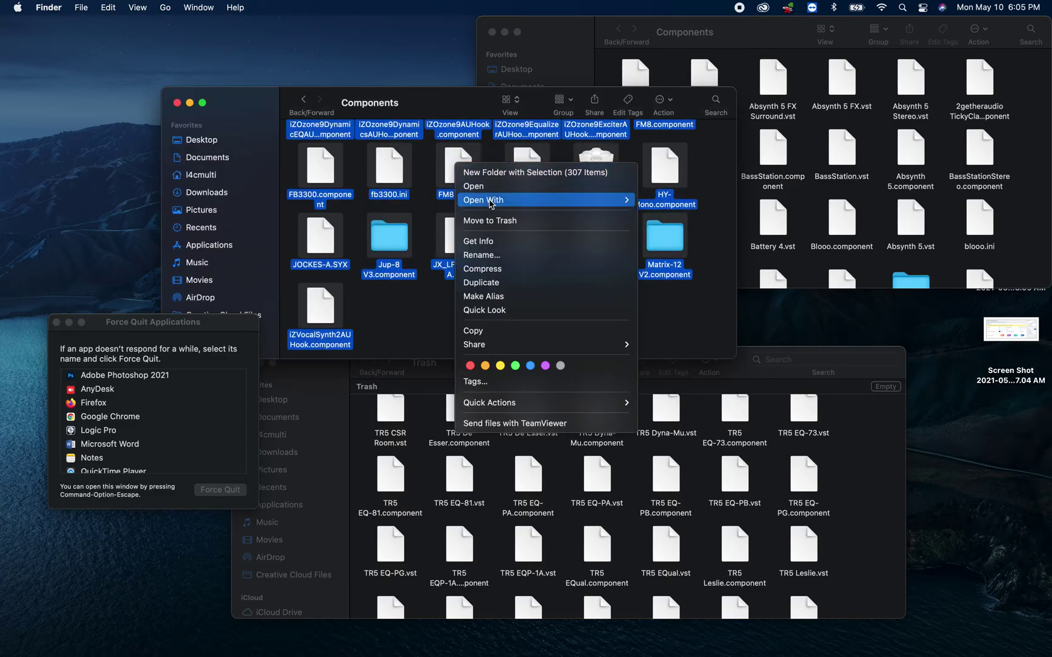
pyautogui.click(500, 222)
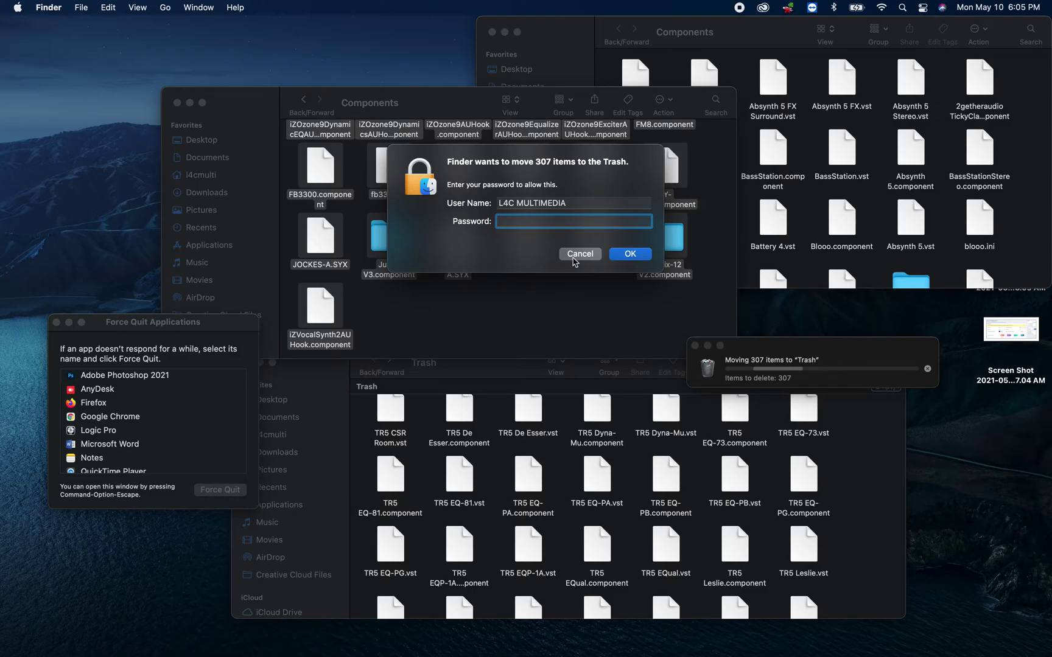
pyautogui.click(580, 254)
# - Inspect the backup files in the desktop Components window, then close it
pyautogui.click(566, 311)
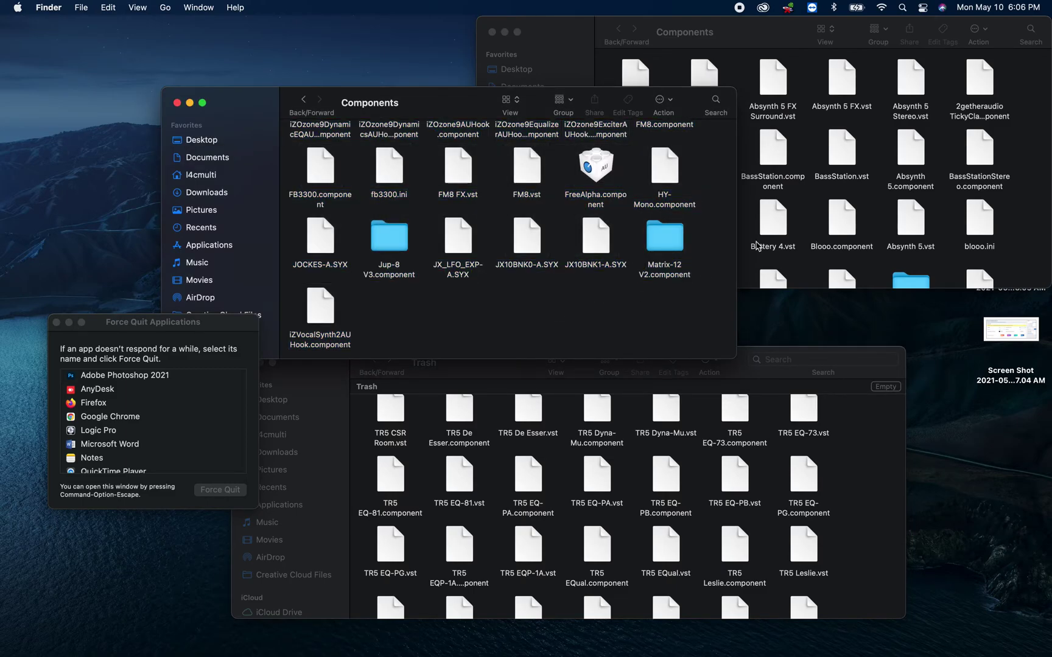
pyautogui.click(810, 206)
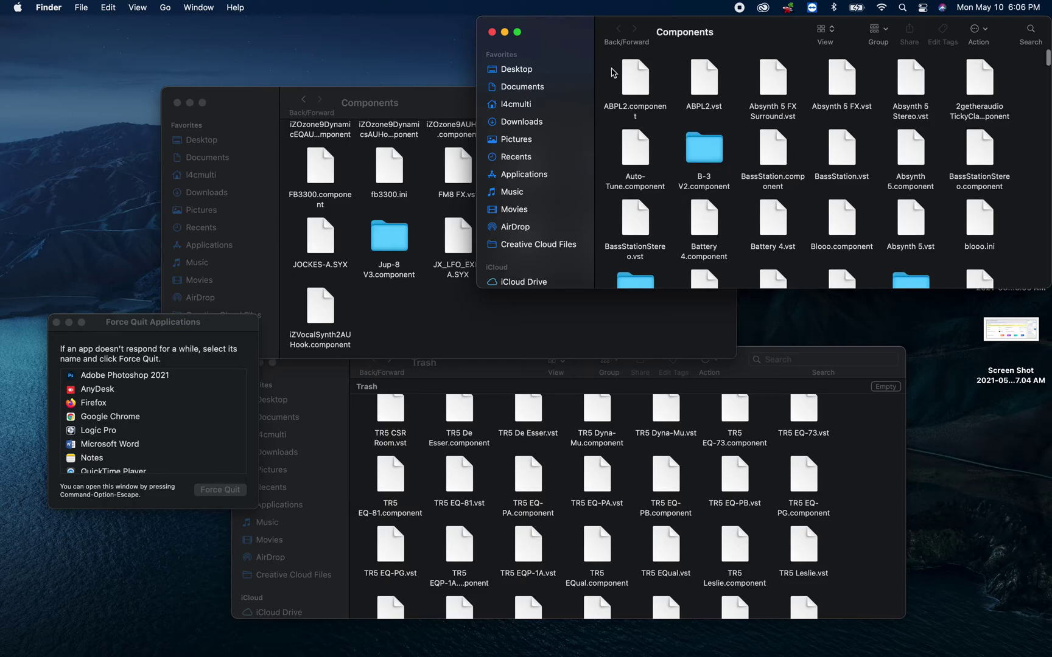
pyautogui.moveTo(612, 73); pyautogui.dragTo(994, 222)
pyautogui.moveTo(651, 73); pyautogui.dragTo(664, 111)
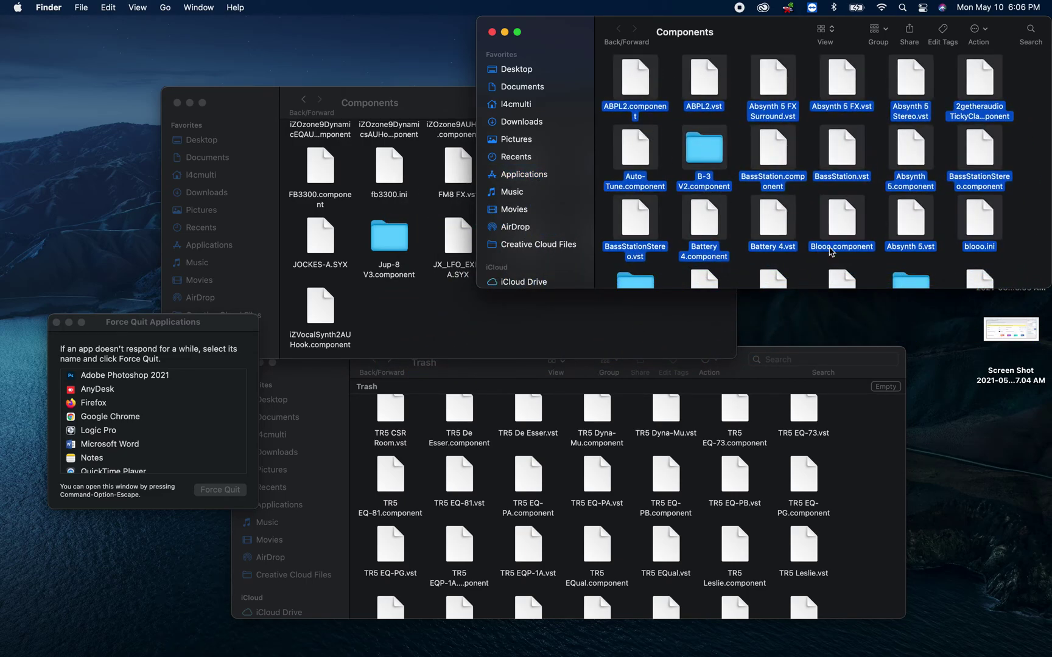
pyautogui.scroll(-10, 832, 253)
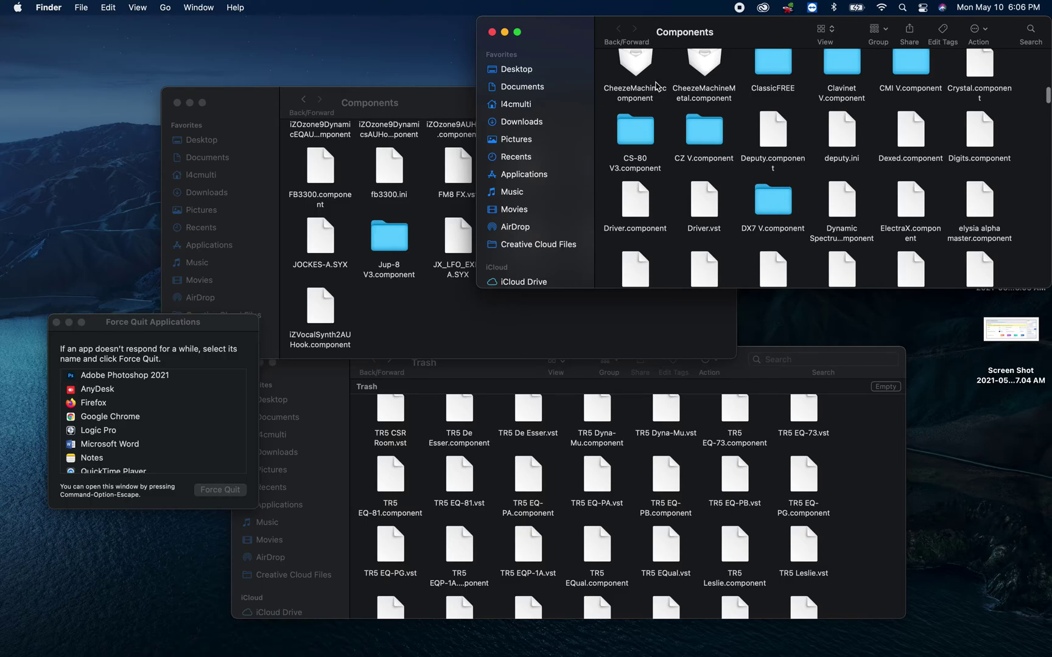
pyautogui.click(658, 90)
pyautogui.click(492, 32)
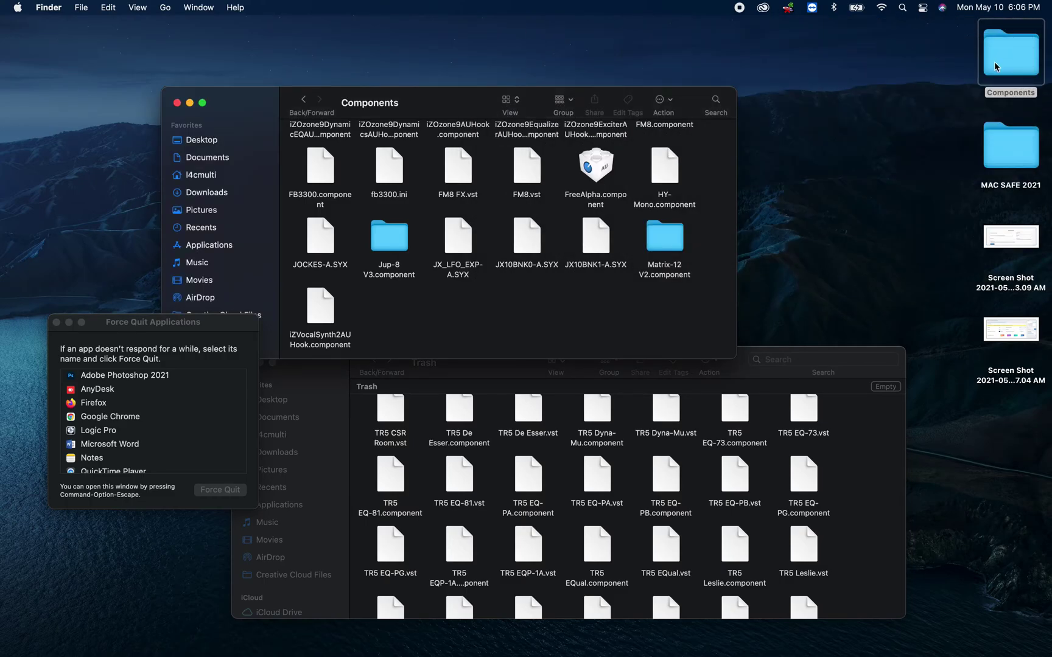
# - Go back to the Plug-Ins folder and reopen the Components plug-ins folder
pyautogui.rightClick(995, 65)
pyautogui.click(388, 120)
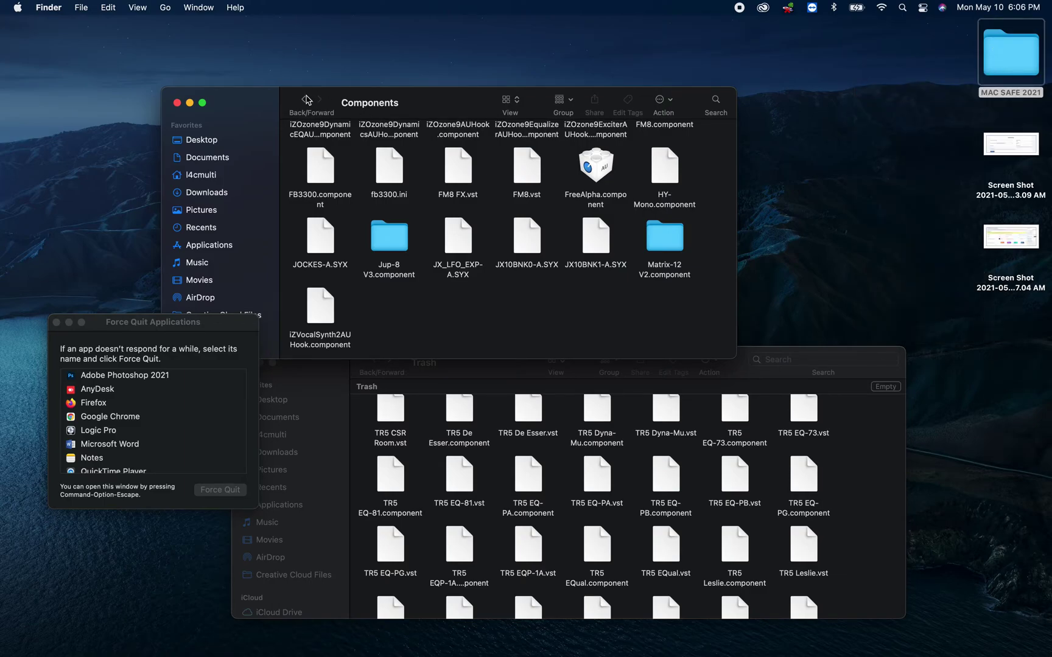
pyautogui.click(304, 100)
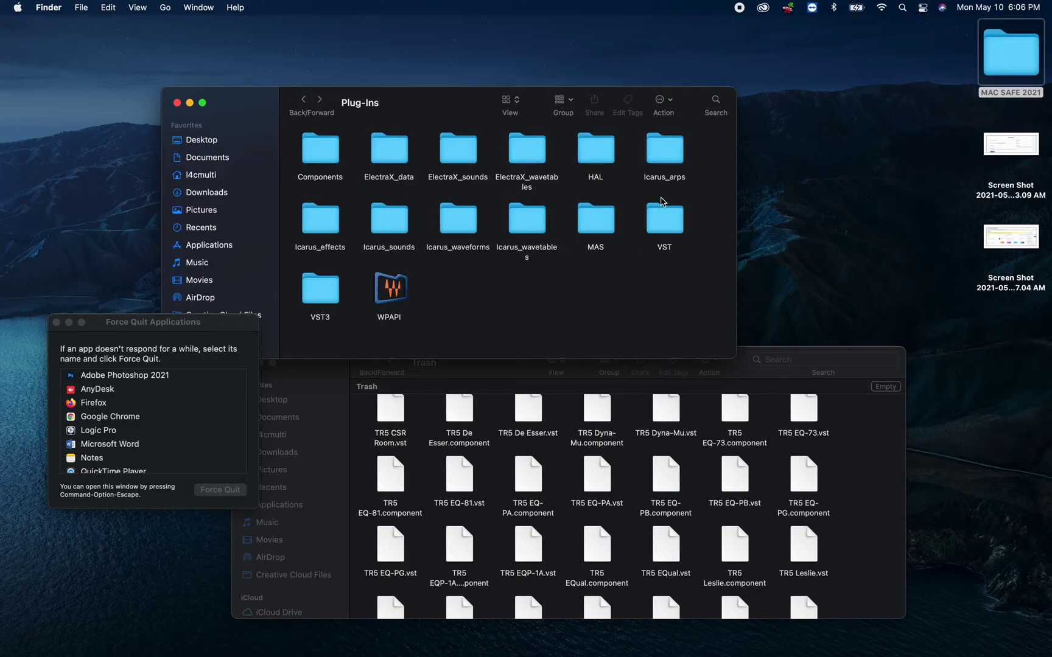
pyautogui.click(330, 301)
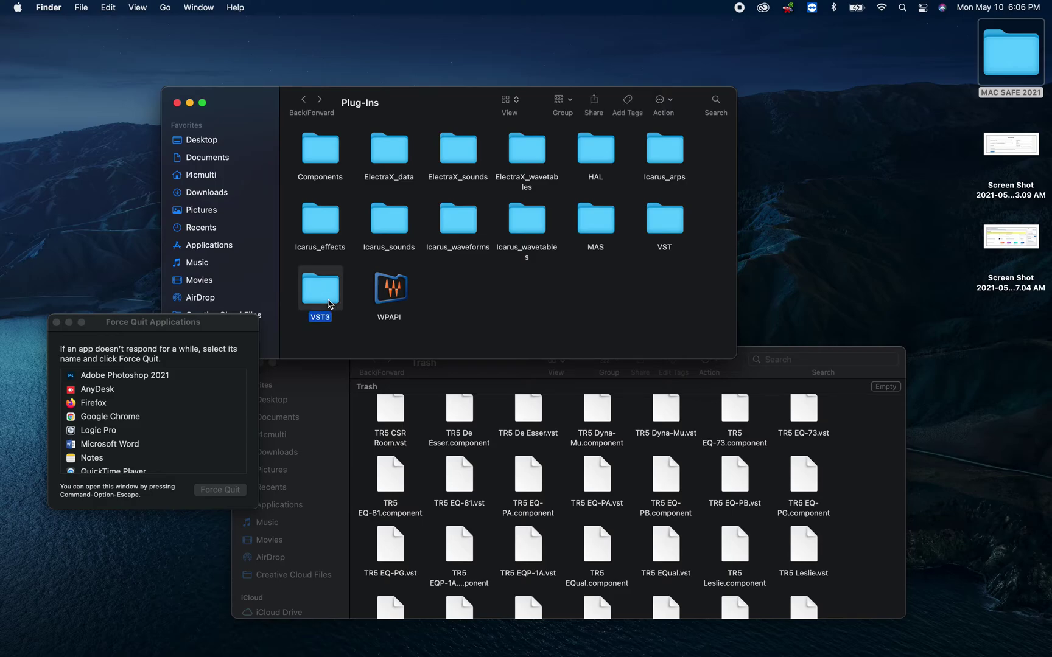
pyautogui.click(521, 308)
pyautogui.doubleClick(320, 172)
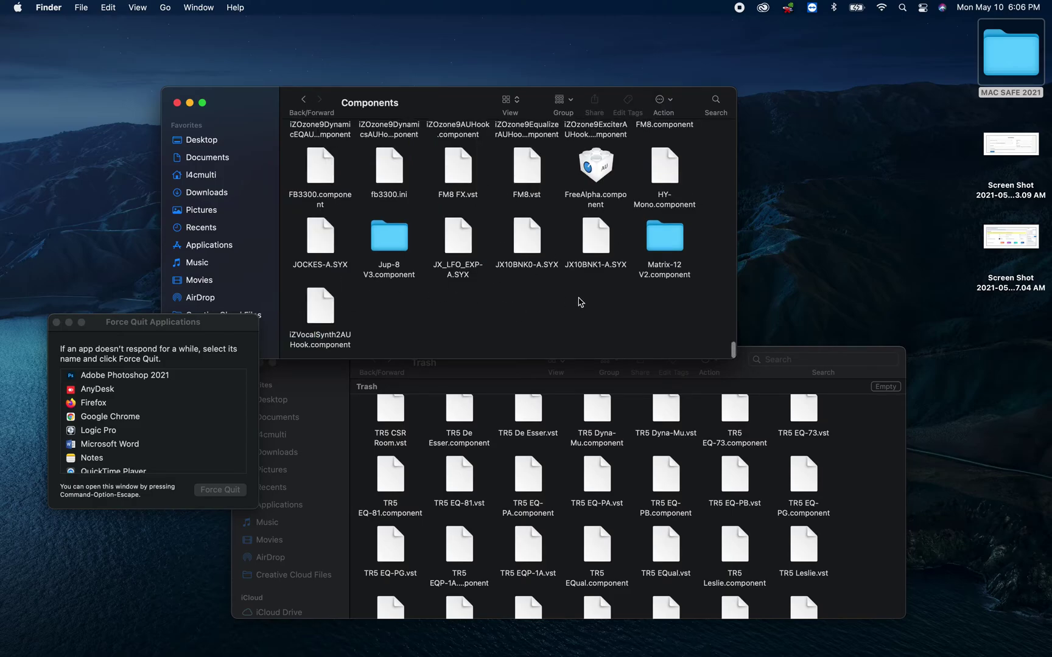
pyautogui.moveTo(444, 655)
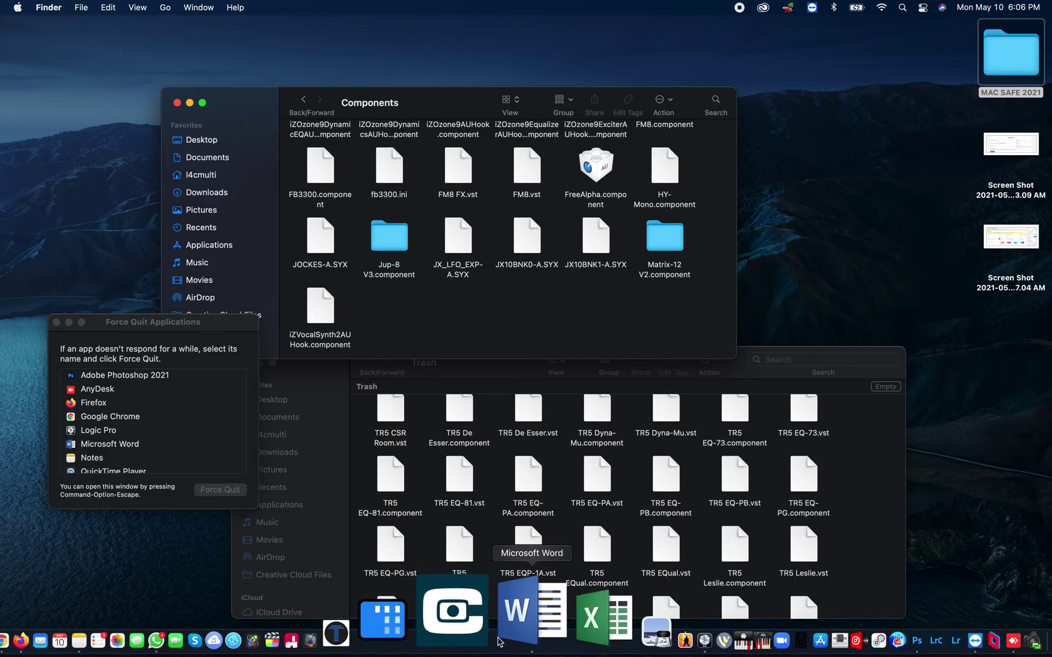
# - Quit and relaunch Logic Pro, then force quit it when it stalls on Audio Unit updates
pyautogui.rightClick(584, 641)
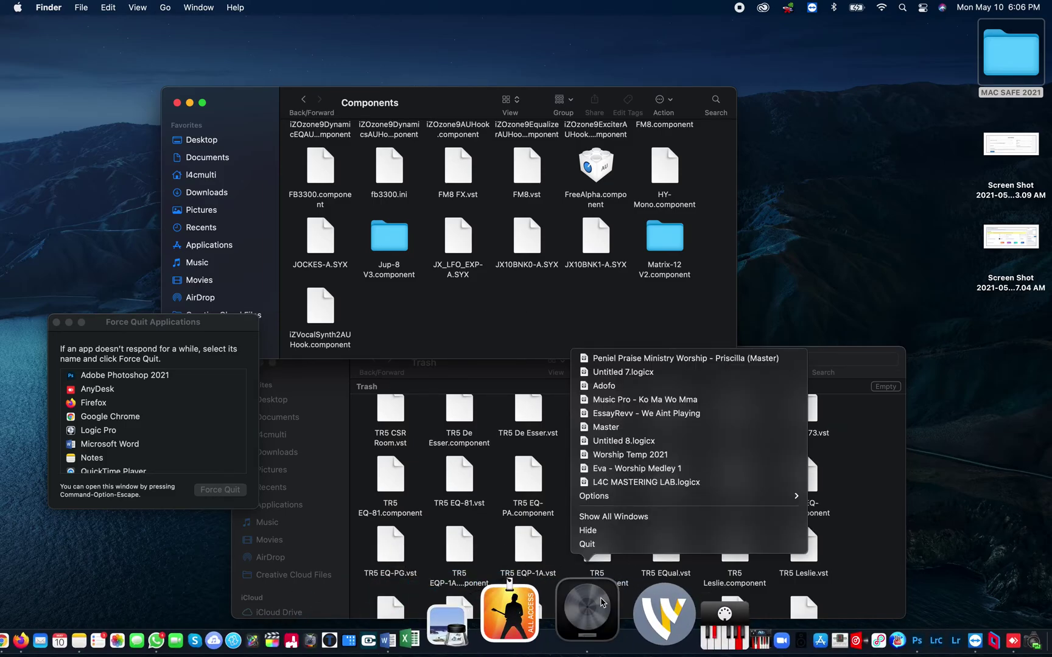
pyautogui.click(609, 546)
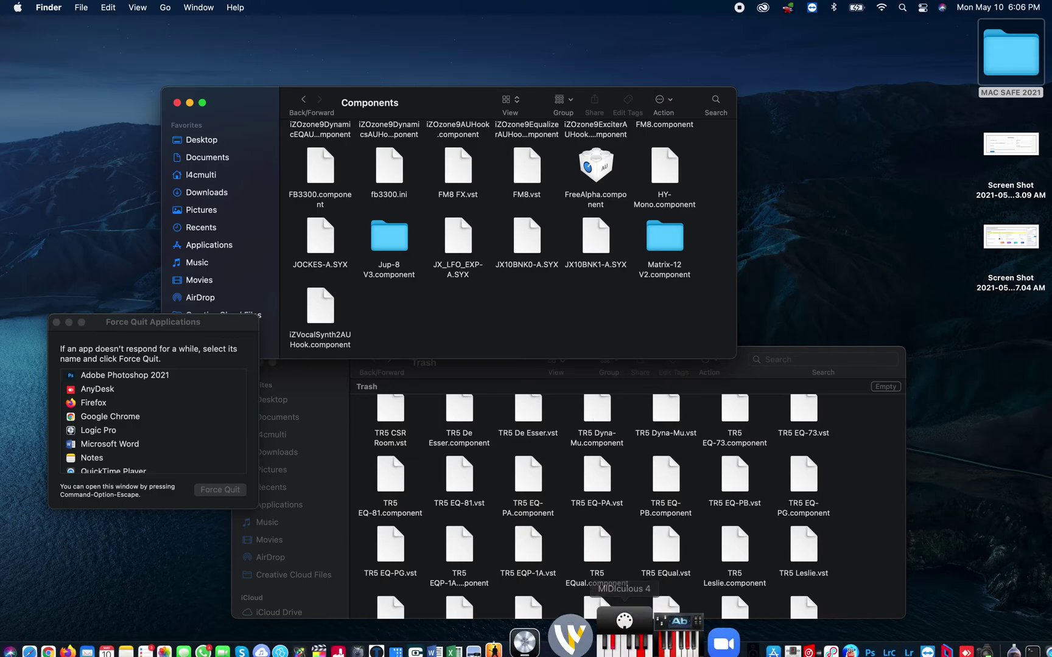
pyautogui.click(588, 639)
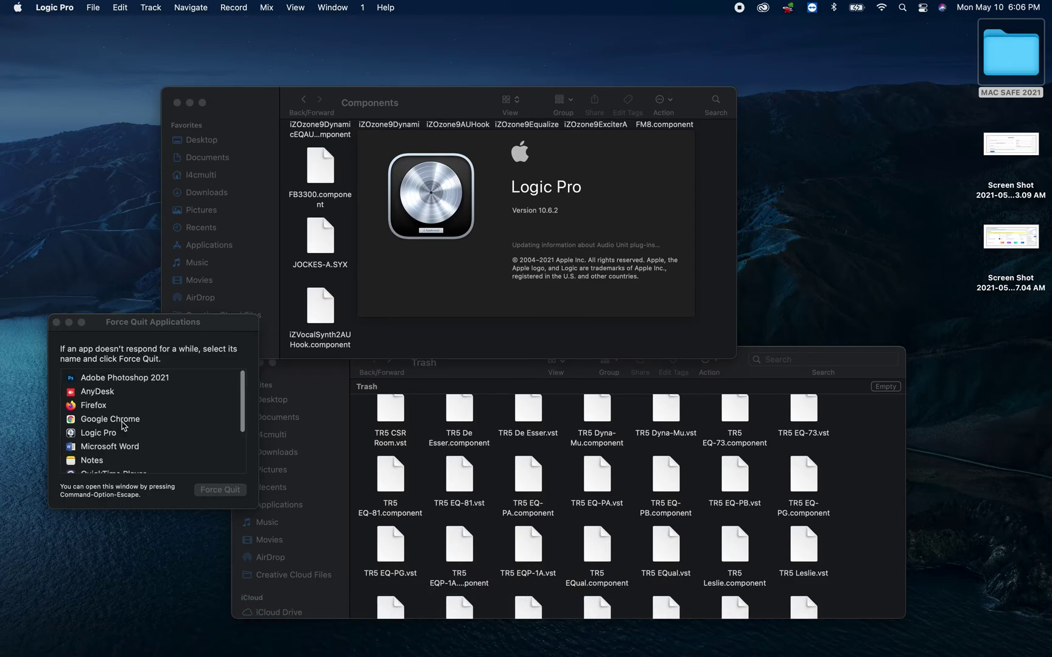
pyautogui.click(111, 431)
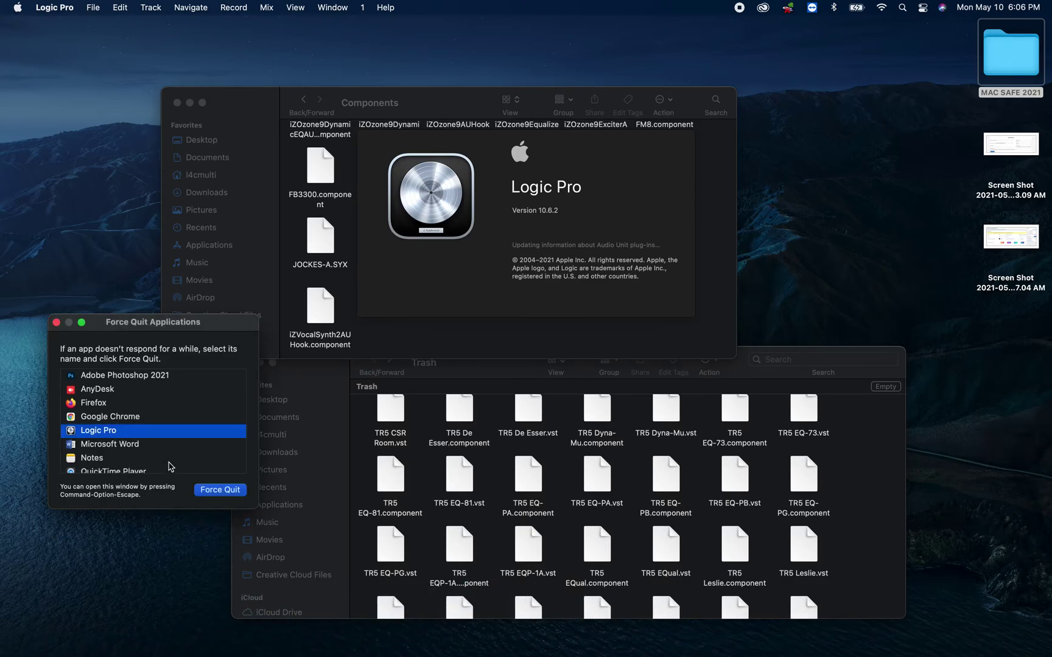
pyautogui.click(218, 489)
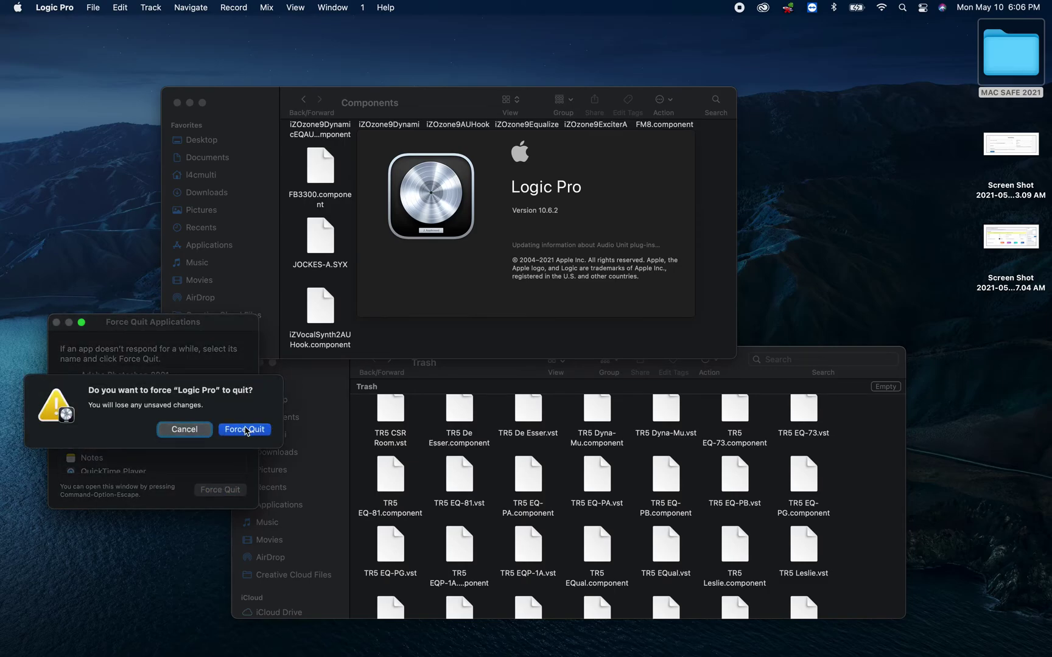
pyautogui.click(246, 431)
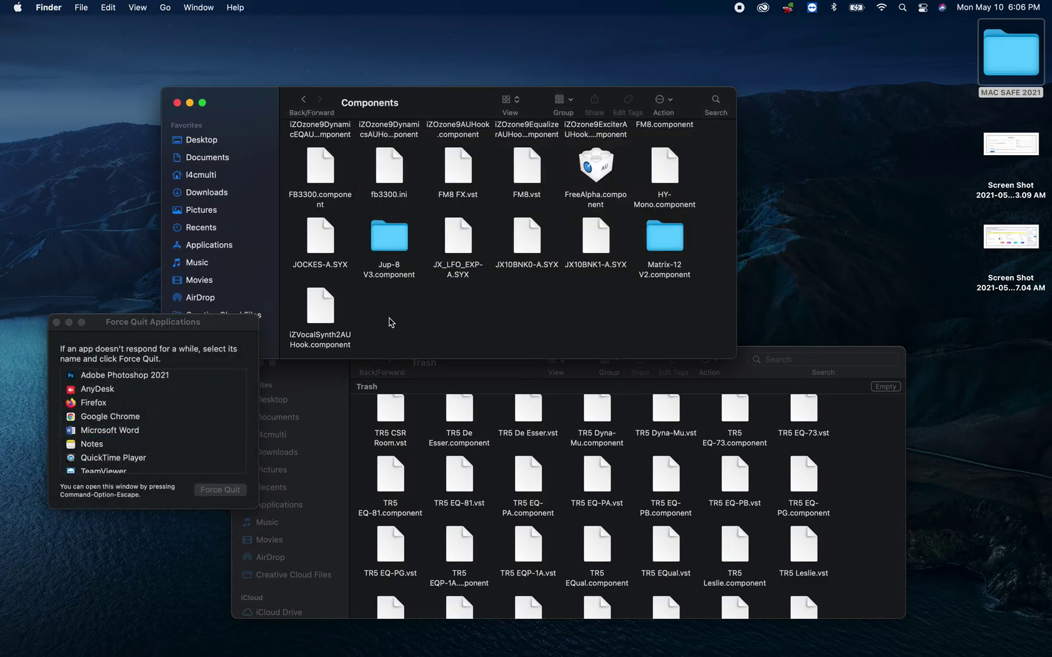
# - Move iZVocalSynth2AUHook.component to the Trash using the admin password, then relaunch Logic Pro
pyautogui.doubleClick(322, 306)
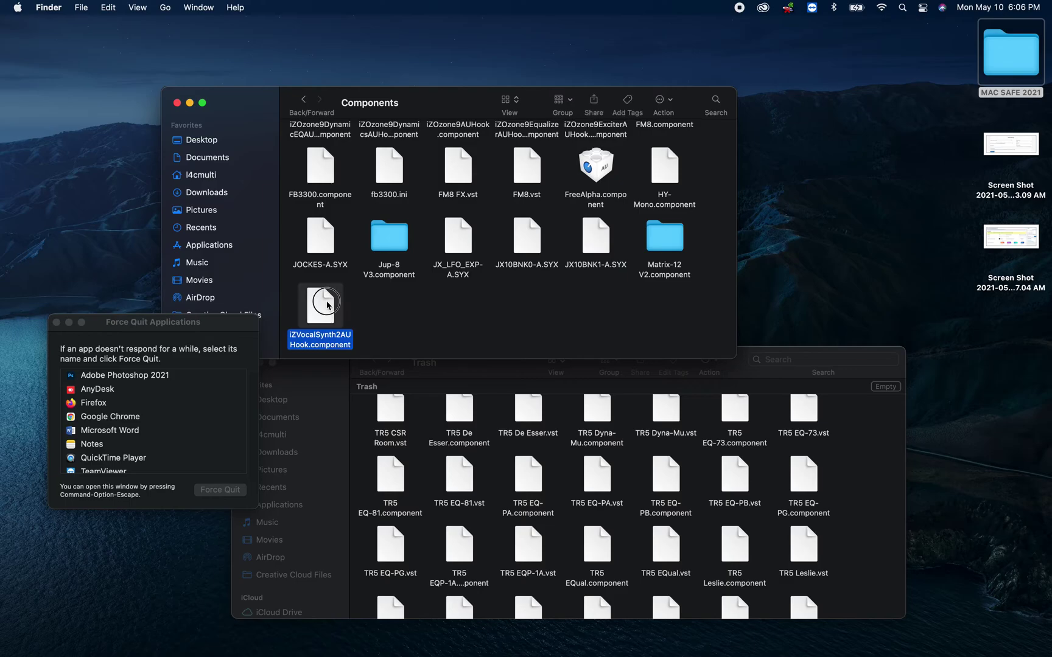
pyautogui.click(514, 326)
pyautogui.rightClick(315, 309)
pyautogui.click(344, 359)
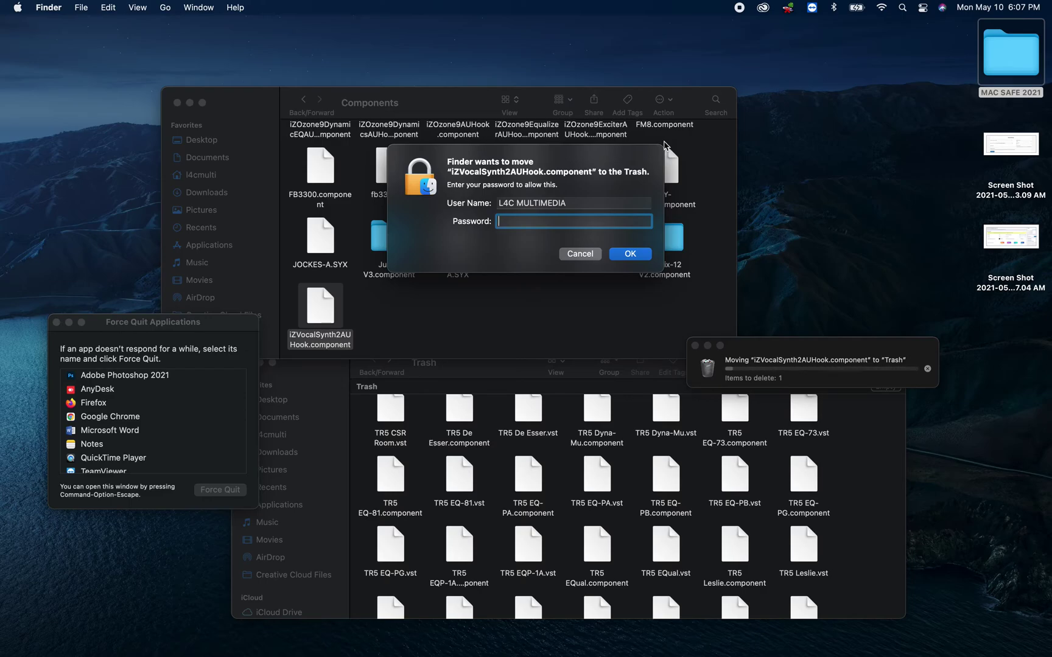
pyautogui.write('password1')
pyautogui.press('Return')
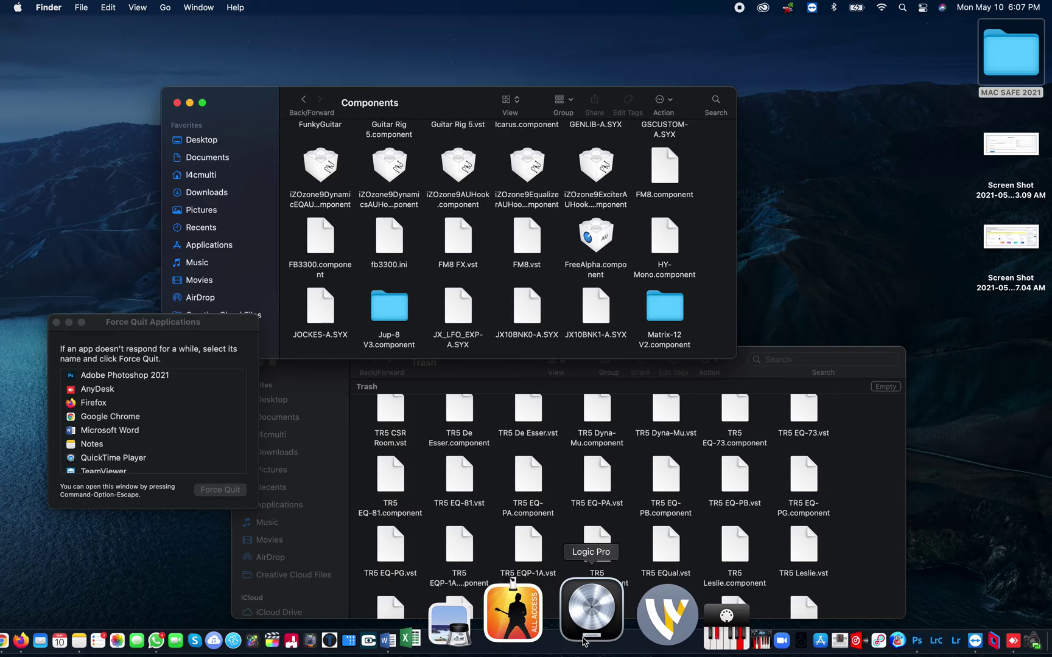
pyautogui.click(583, 639)
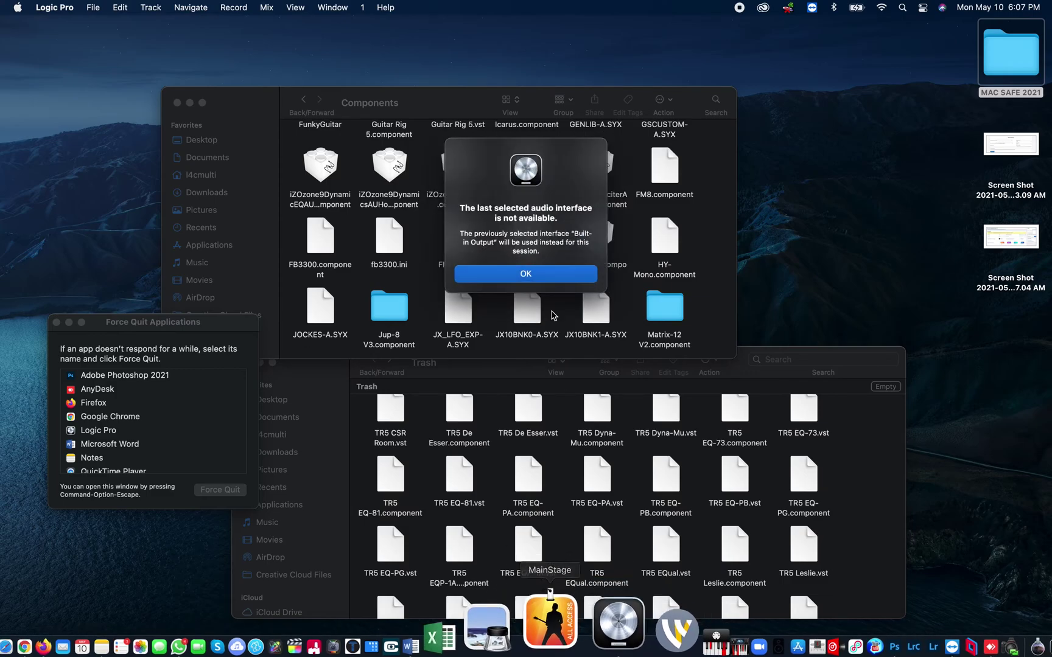
# - Dismiss the audio interface alert, make an Empty Project with a Software Instrument track, and close it
pyautogui.click(527, 277)
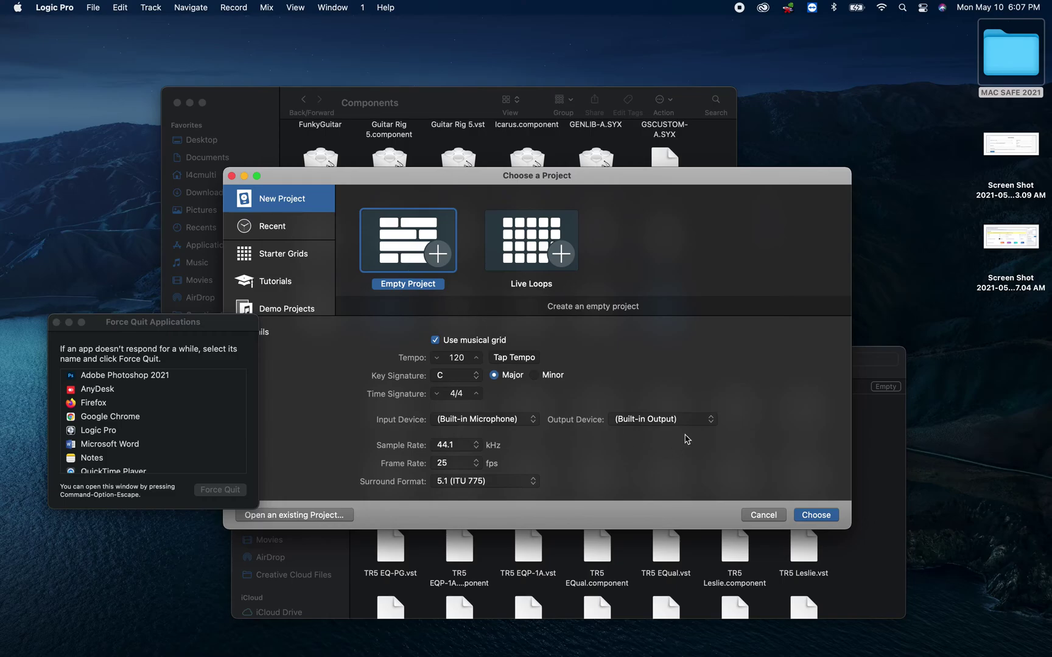
pyautogui.click(817, 517)
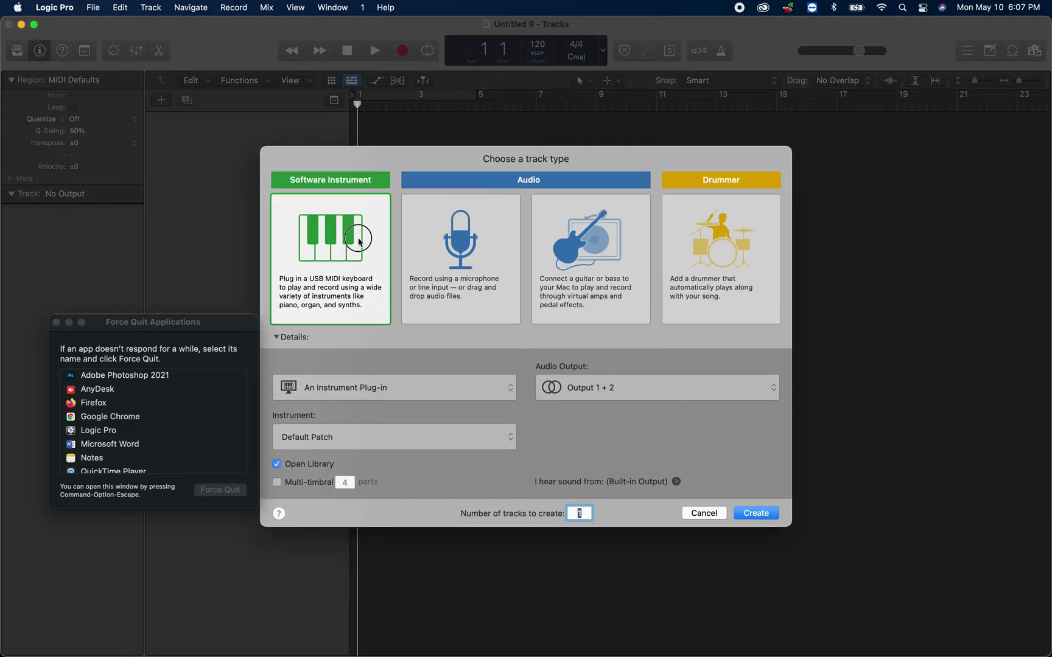
pyautogui.click(359, 241)
pyautogui.press('Return')
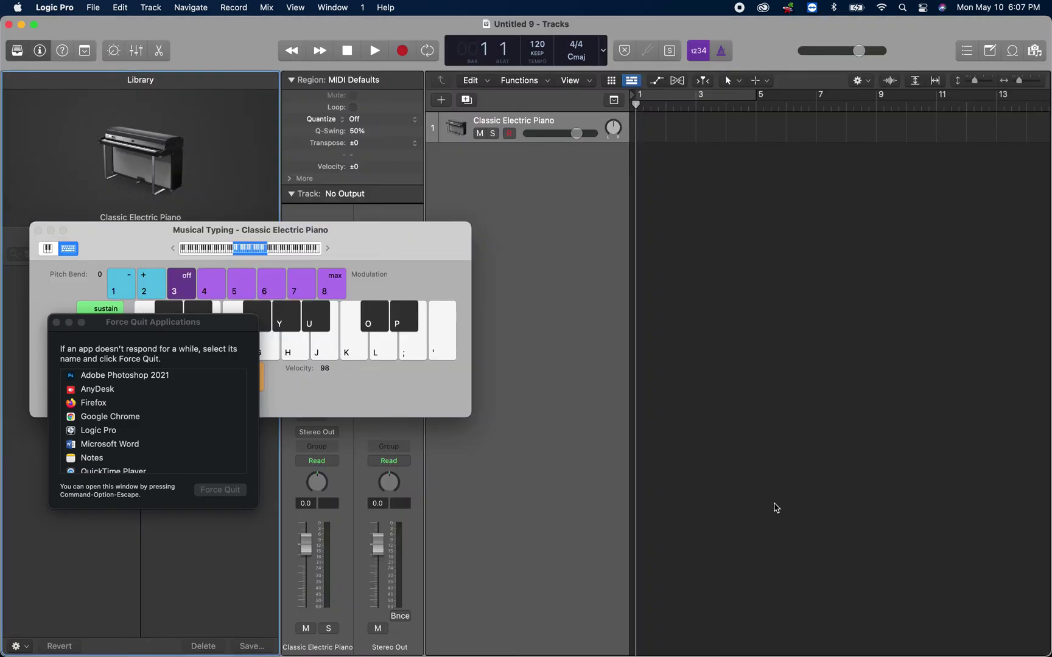
pyautogui.click(8, 25)
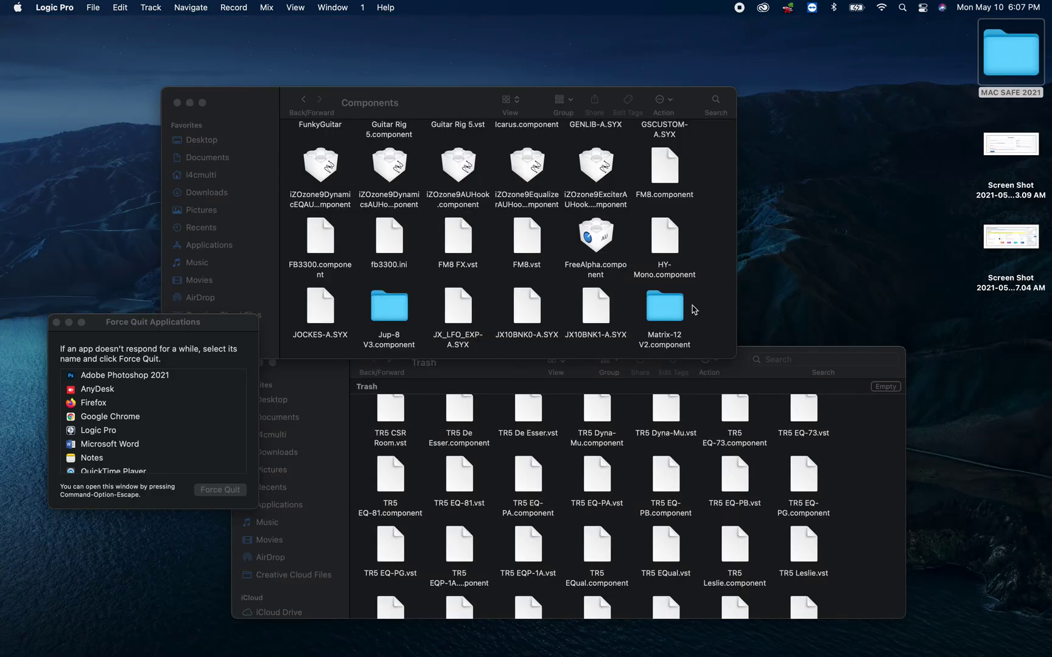
# - Go back to the Audio folder, then reopen Plug-Ins and Components
pyautogui.scroll(-15, 692, 327)
pyautogui.scroll(15, 692, 310)
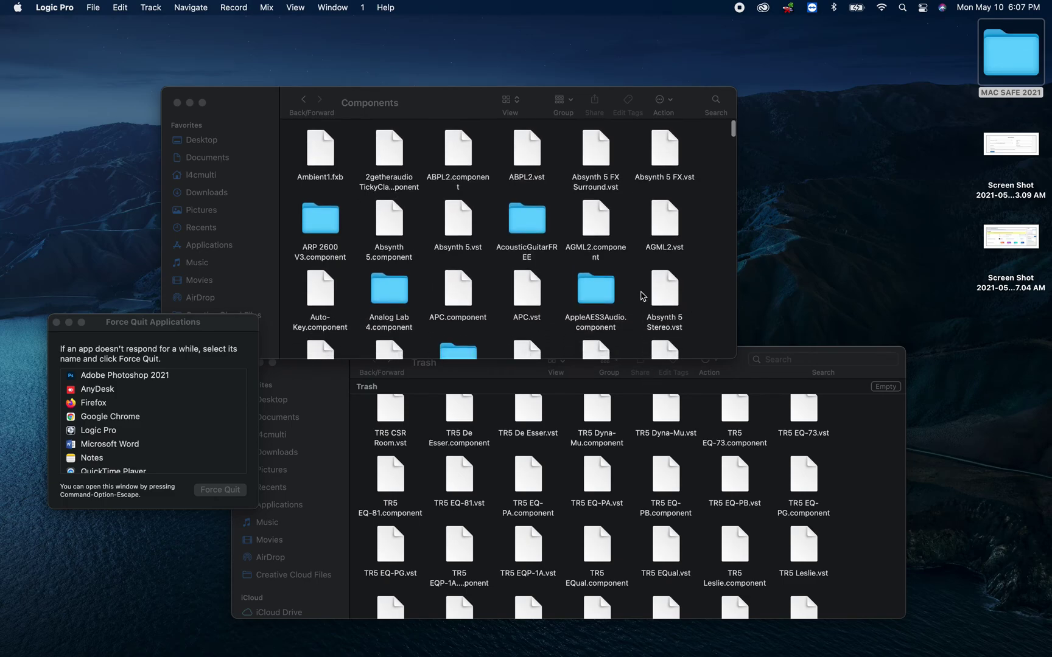
pyautogui.click(305, 101)
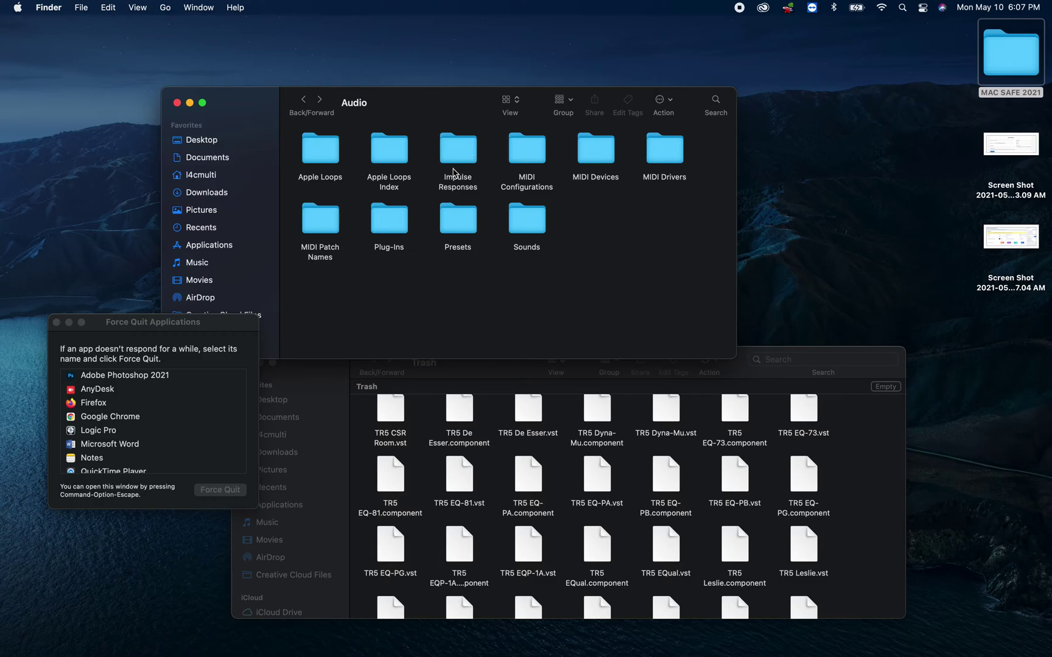
pyautogui.doubleClick(387, 229)
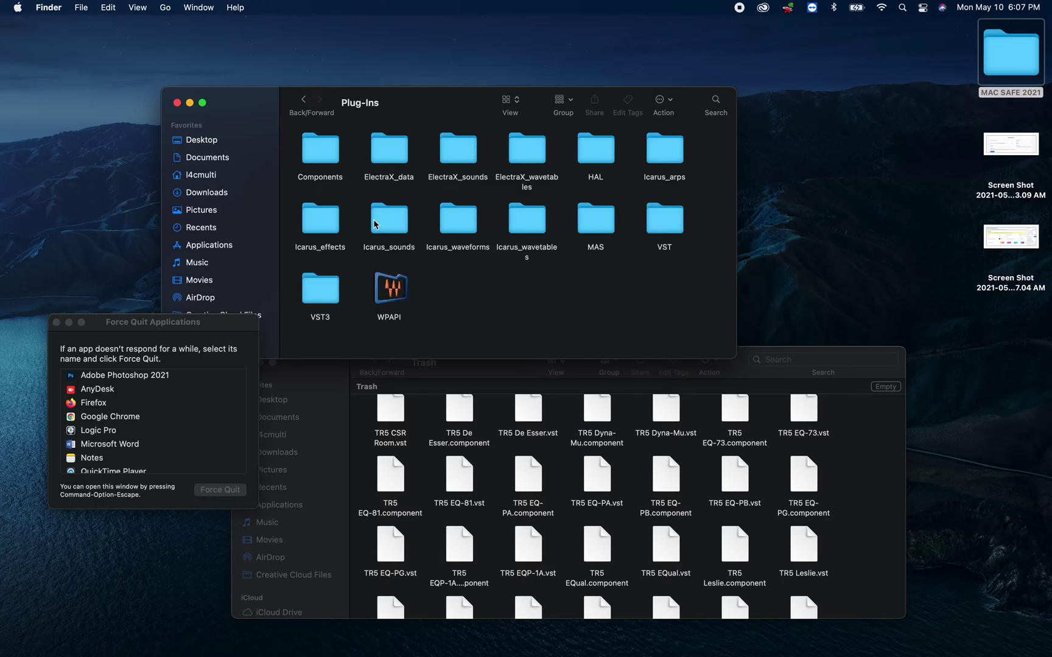
pyautogui.doubleClick(326, 151)
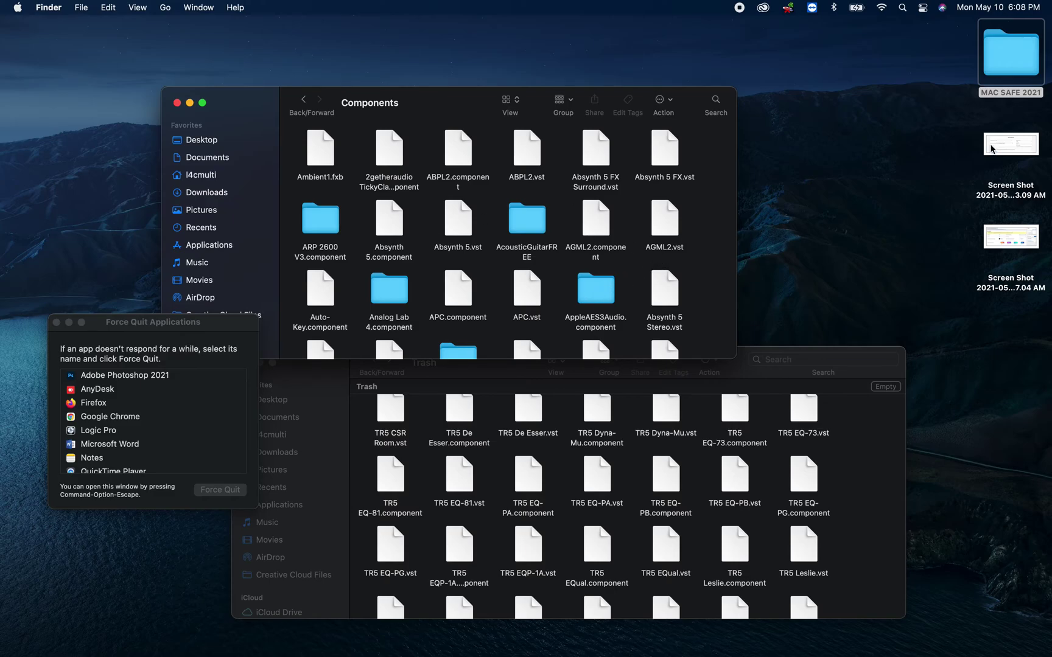
# - Quit Logic Pro from its Dock icon menu
pyautogui.moveTo(554, 652)
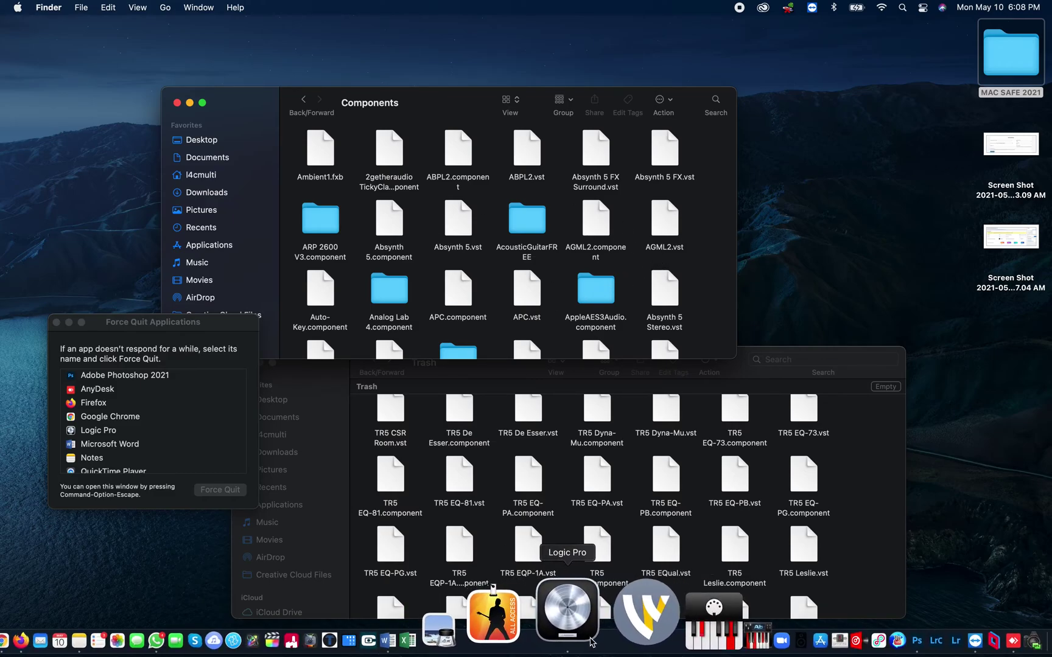
pyautogui.rightClick(588, 637)
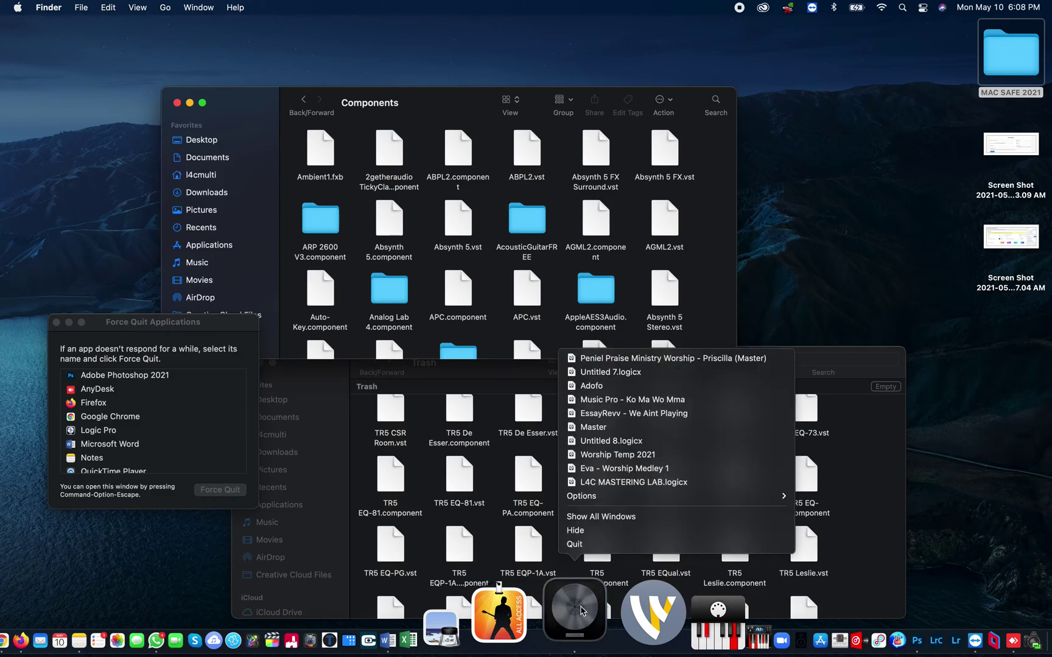
pyautogui.click(602, 545)
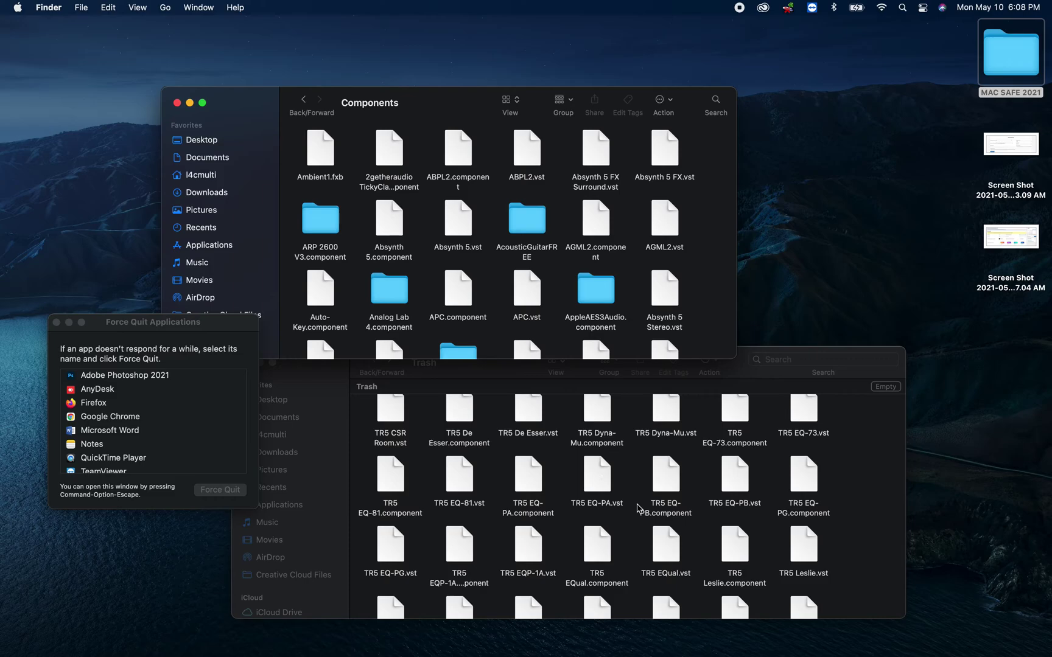
# - Select the iZVocalSynth2AU Hook component in the Trash window
pyautogui.scroll(-15, 638, 508)
pyautogui.click(527, 596)
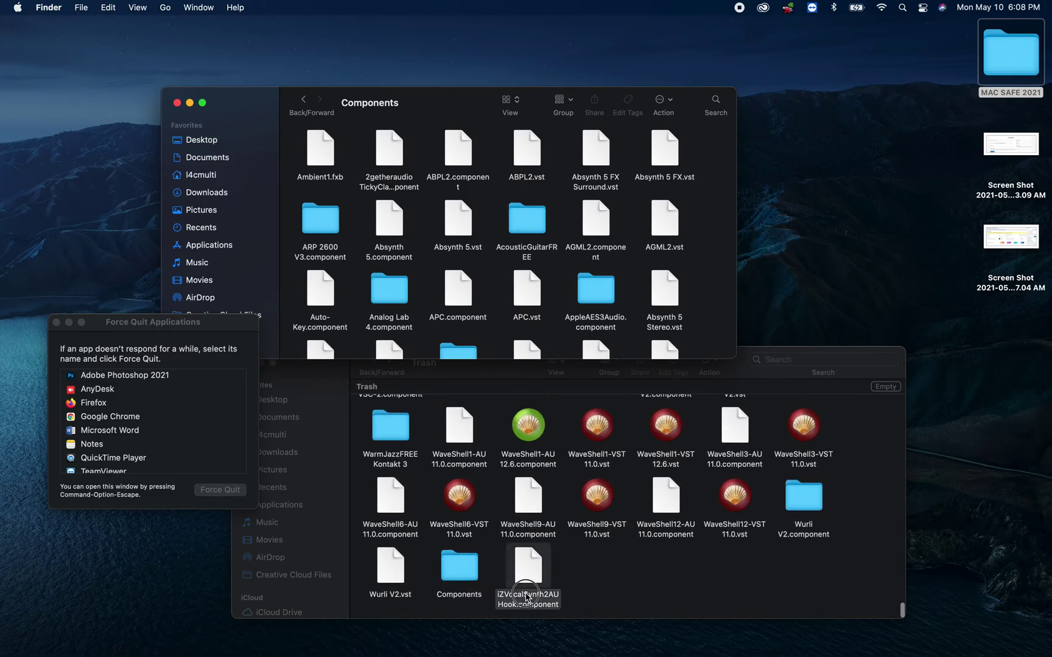
pyautogui.moveTo(441, 615)
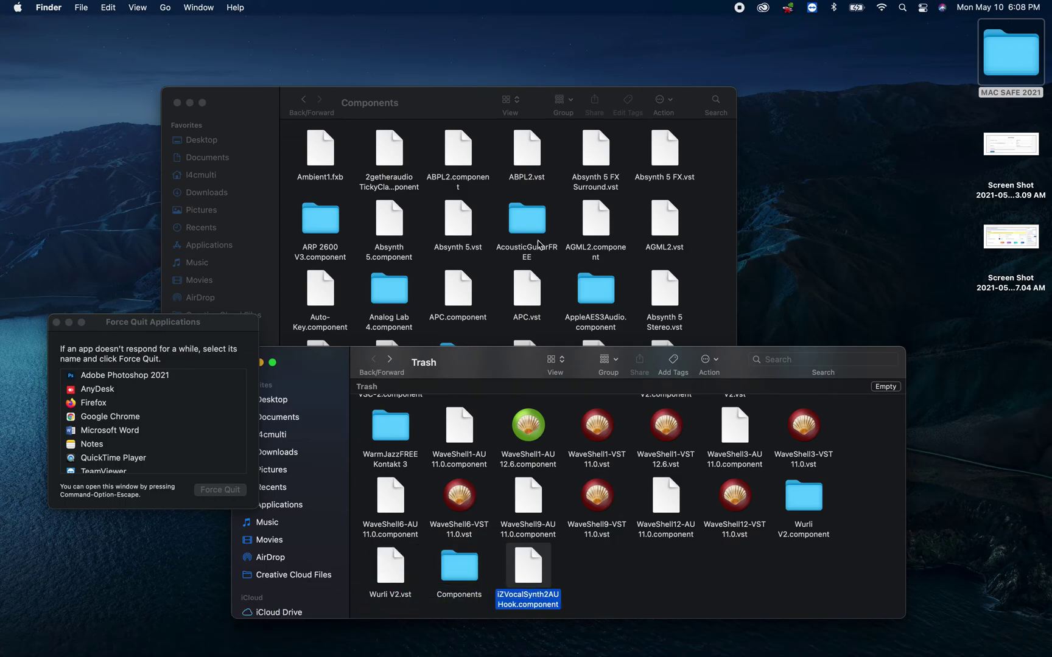
pyautogui.scroll(5, 605, 472)
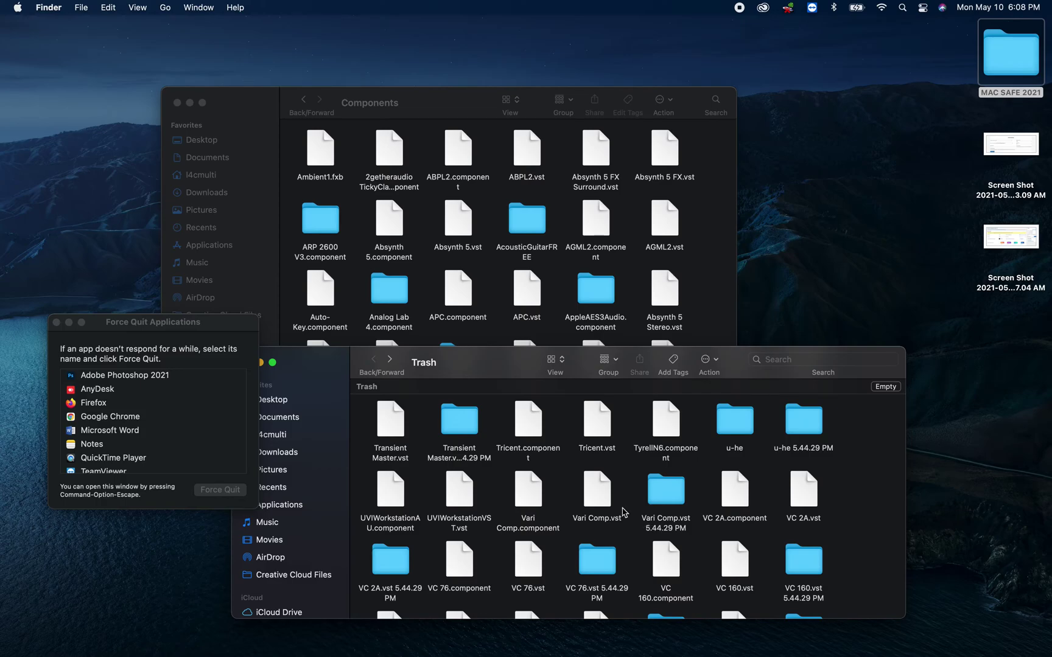
pyautogui.moveTo(333, 654)
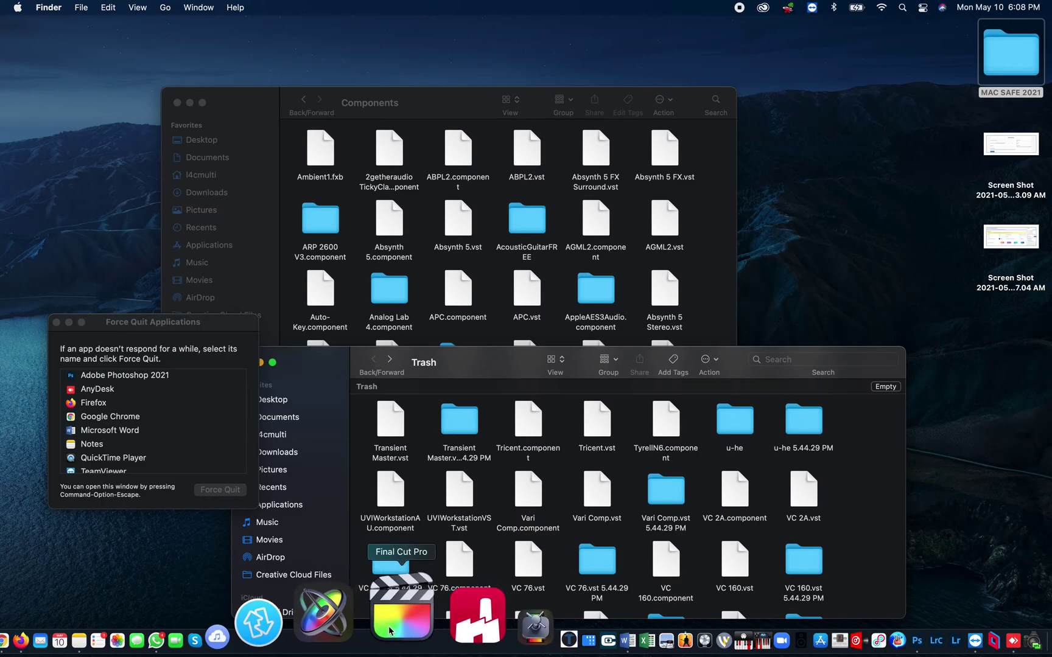
pyautogui.click(390, 630)
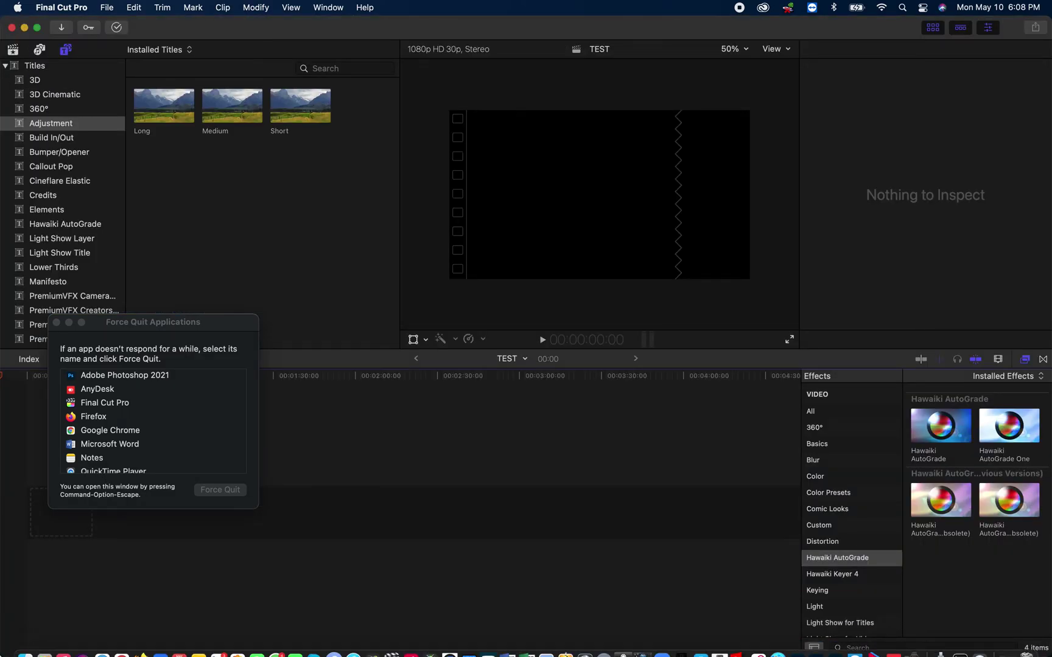
pyautogui.click(11, 28)
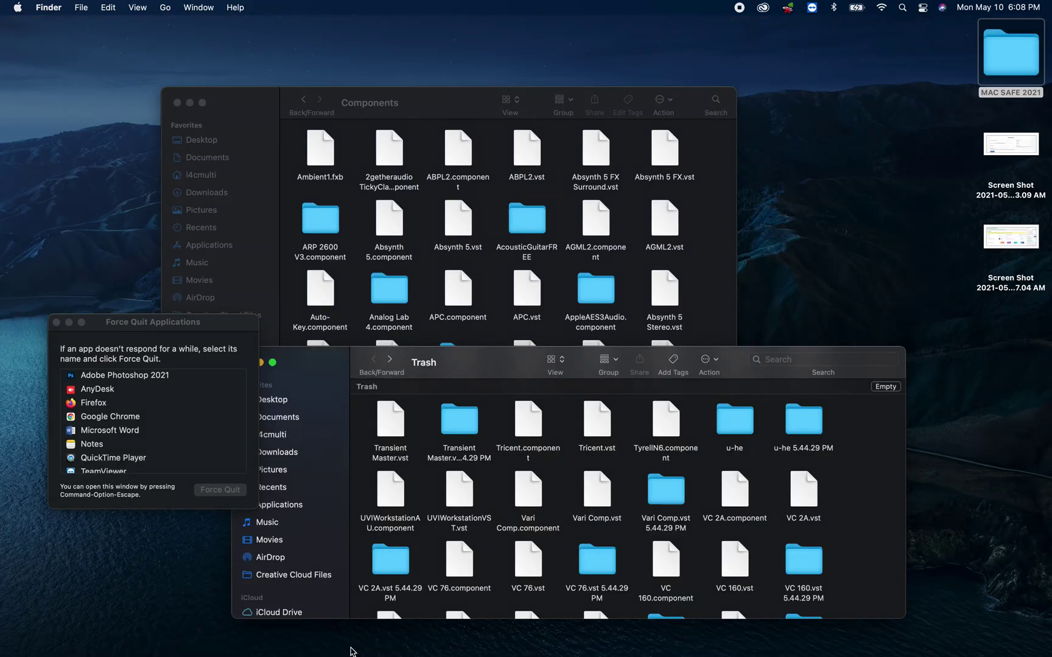
# - Relaunch Logic Pro, dismiss the audio interface alert, and close the Choose a Project dialog
pyautogui.moveTo(351, 654)
pyautogui.moveTo(576, 651)
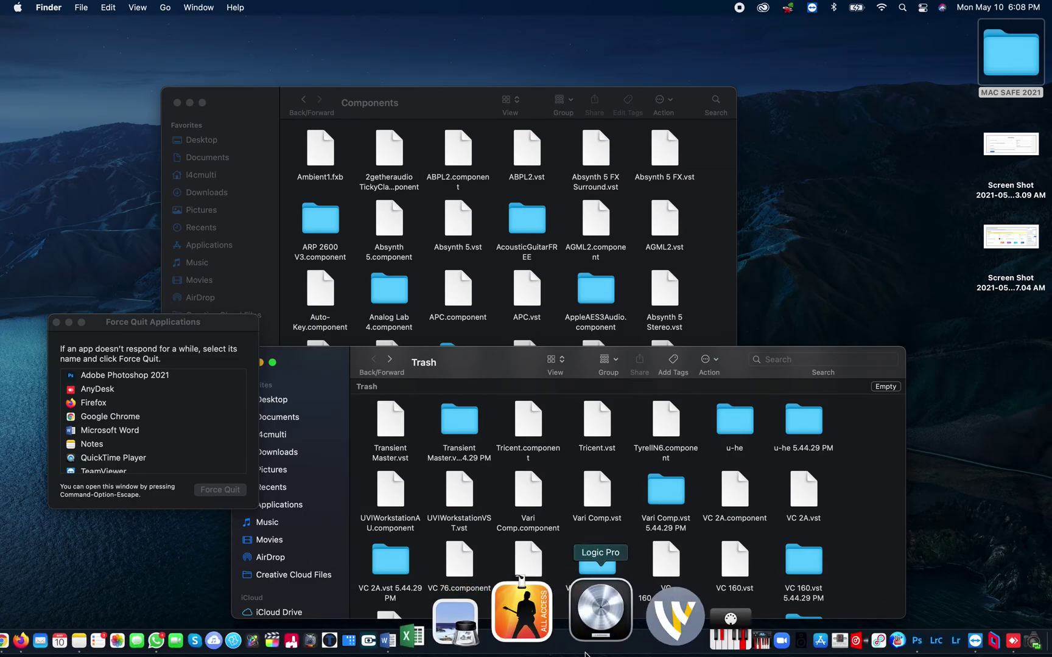
pyautogui.click(588, 641)
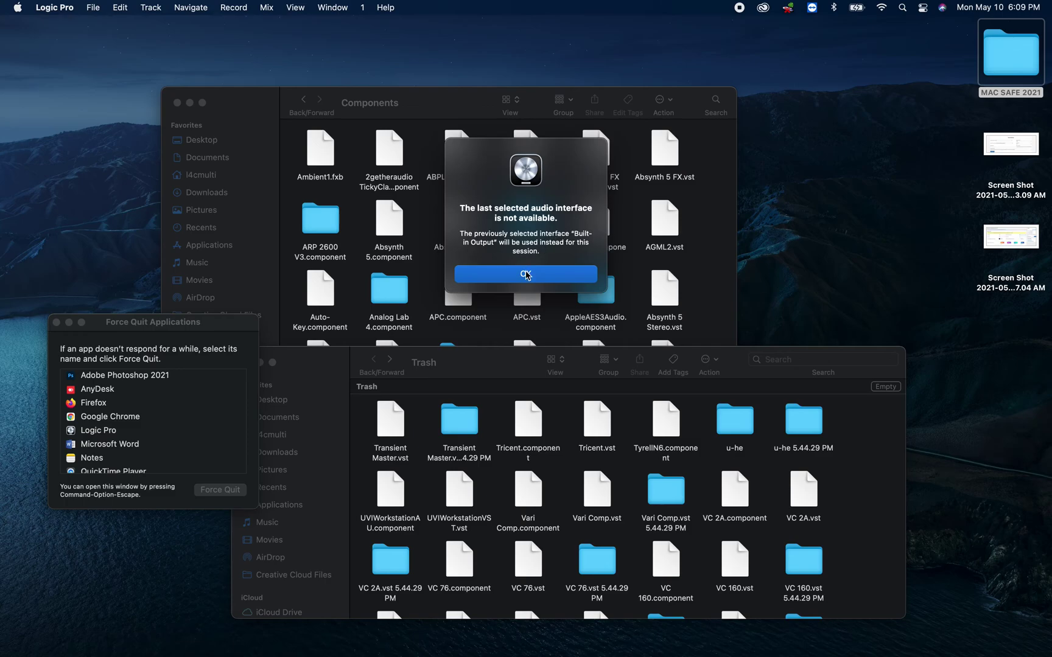
pyautogui.click(526, 274)
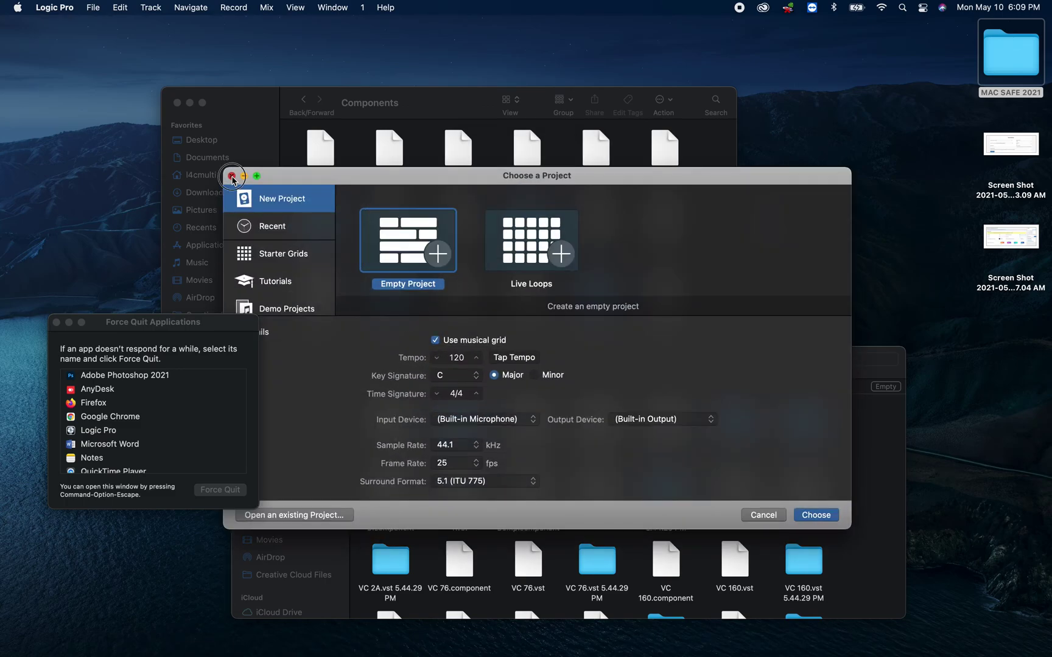
pyautogui.click(231, 176)
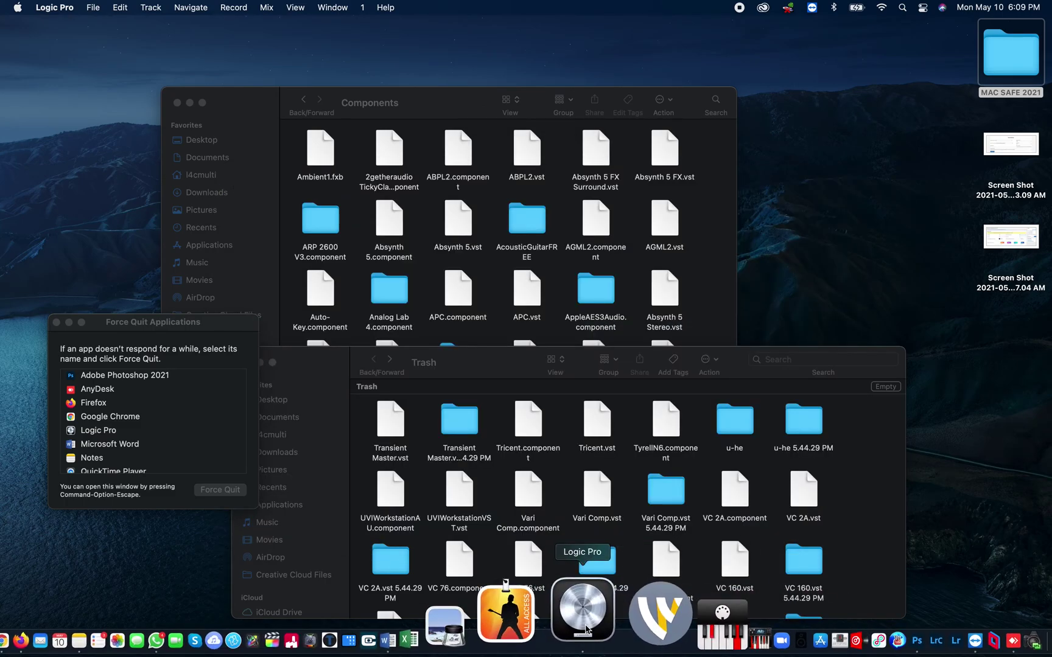
# - Quit Logic Pro from the Dock and reselect the trashed iZVocalSynth2AU Hook component
pyautogui.rightClick(584, 627)
pyautogui.click(585, 544)
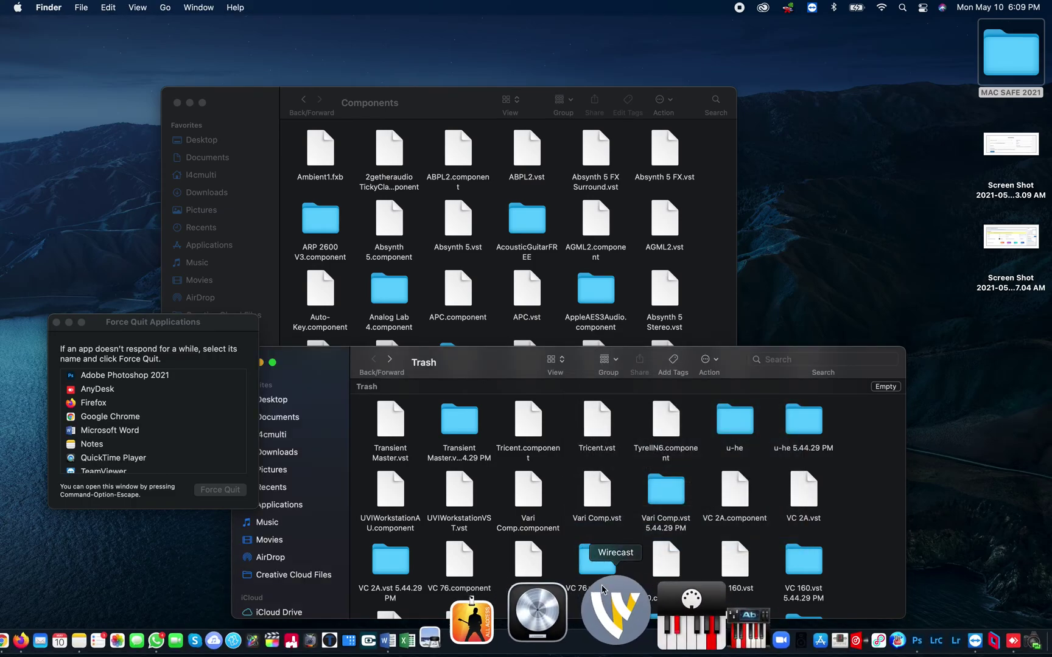
pyautogui.press('i')
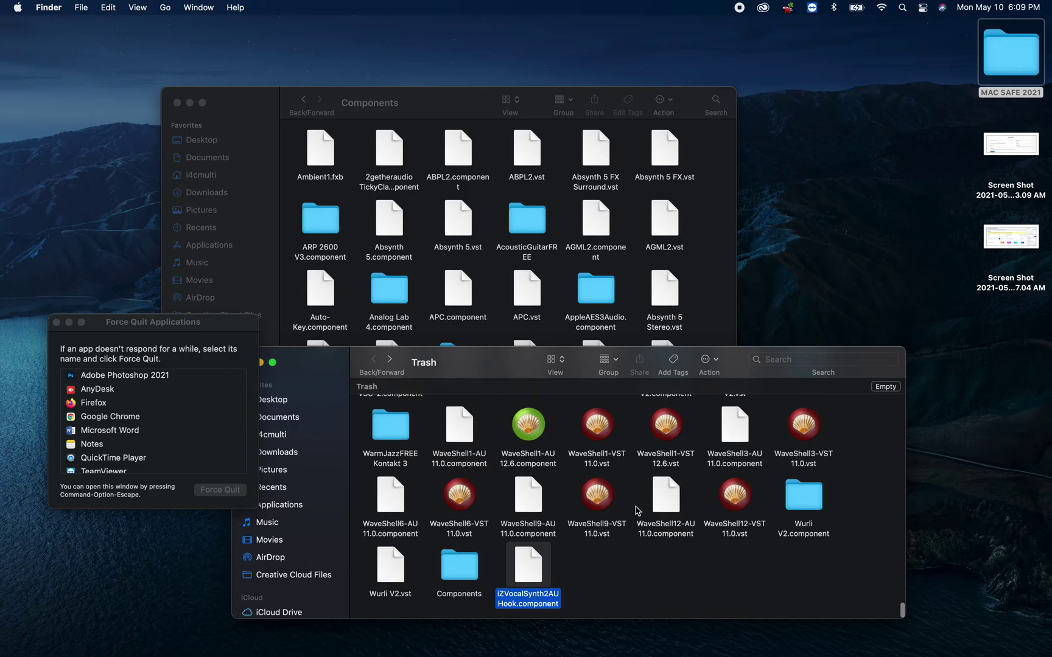
# - Move iZVocalSynth2AU Hook.component from the Trash into Components, authorising with the admin password
pyautogui.moveTo(530, 564); pyautogui.dragTo(720, 258)
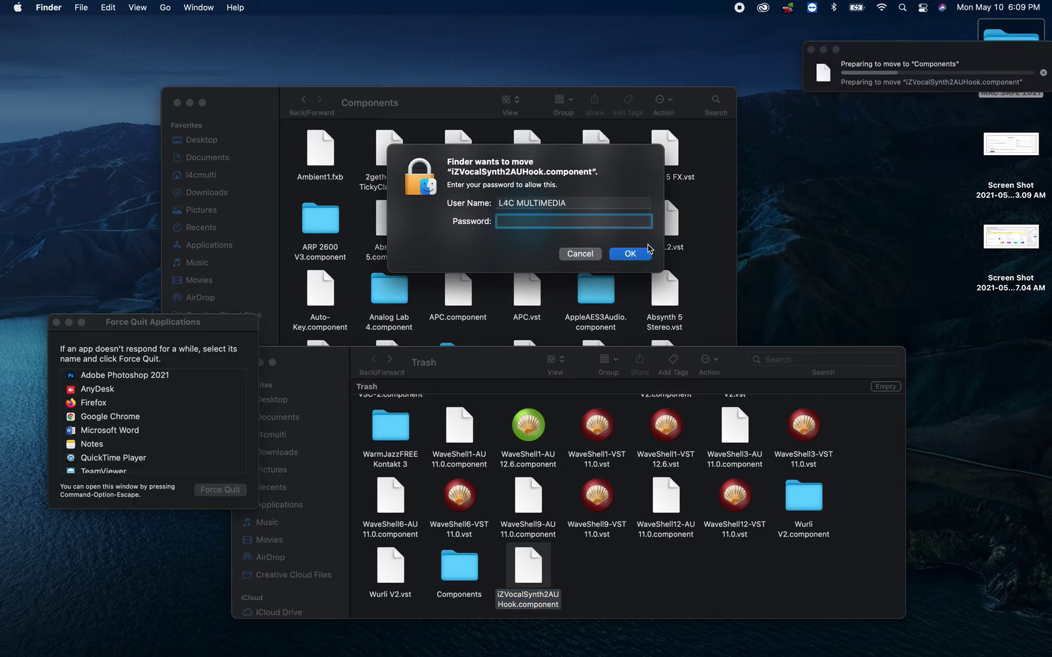
pyautogui.write('•••••••••')
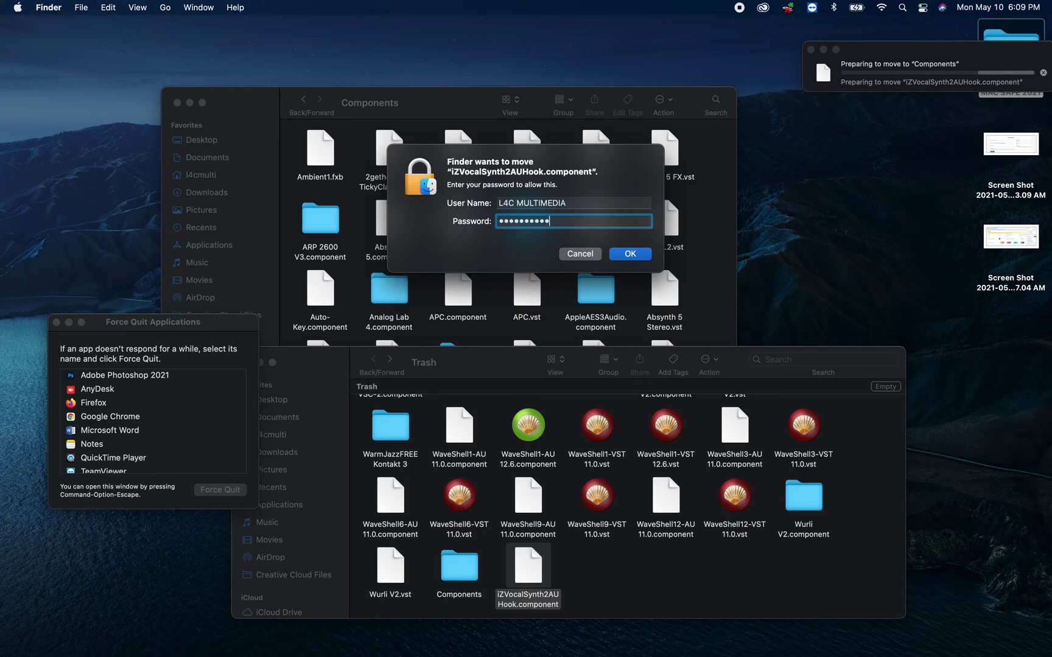
pyautogui.press('Return')
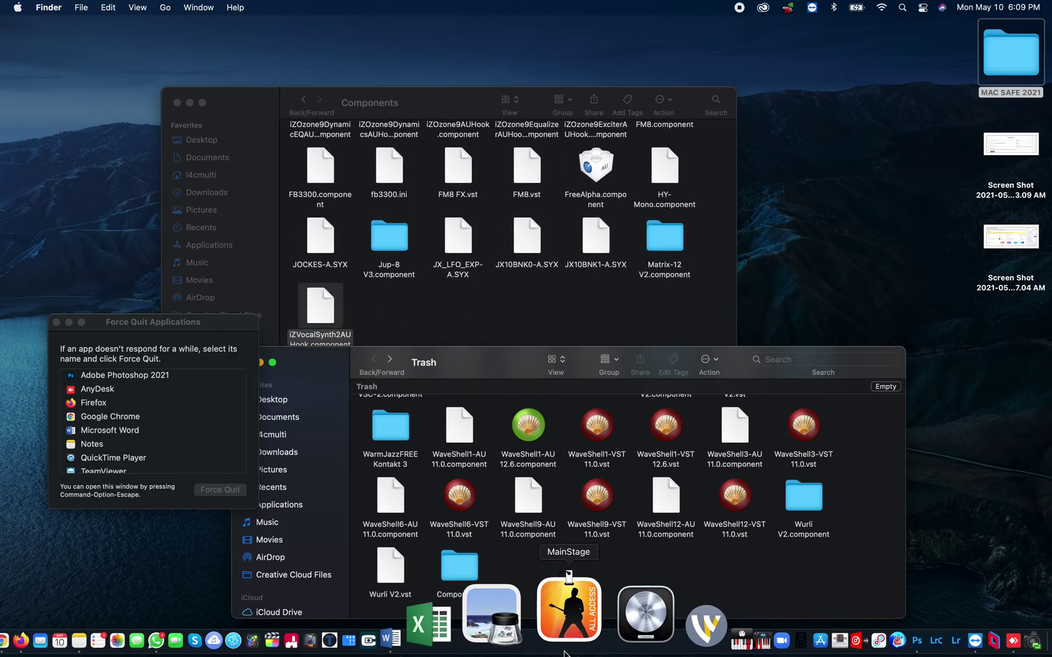
# - Relaunch Logic Pro, then select the not-responding Logic Pro in the Force Quit list
pyautogui.click(588, 633)
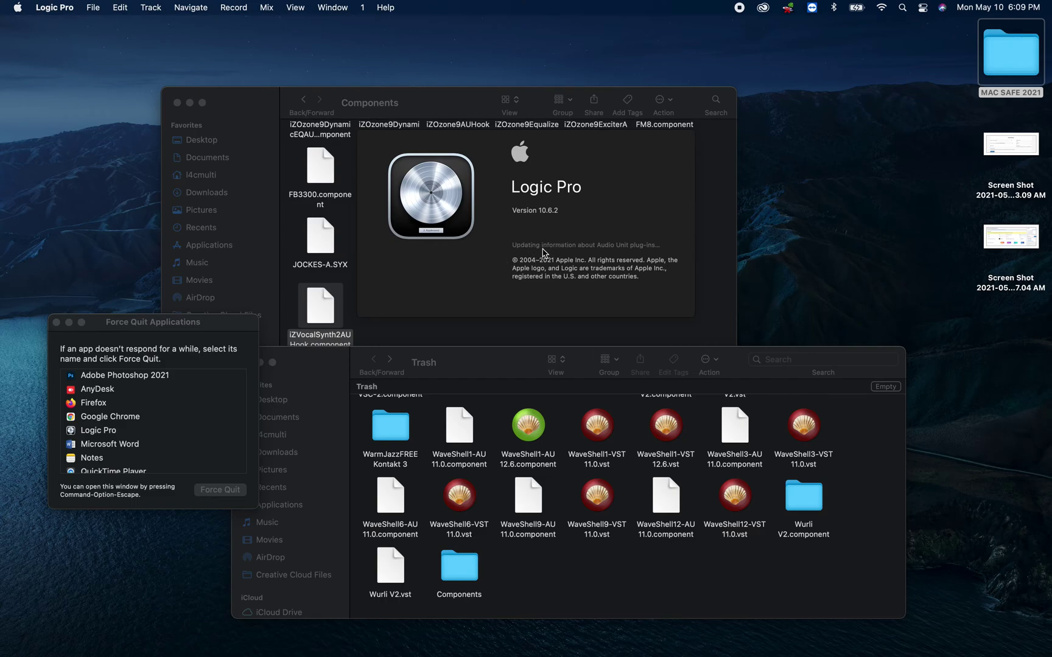
pyautogui.click(37, 63)
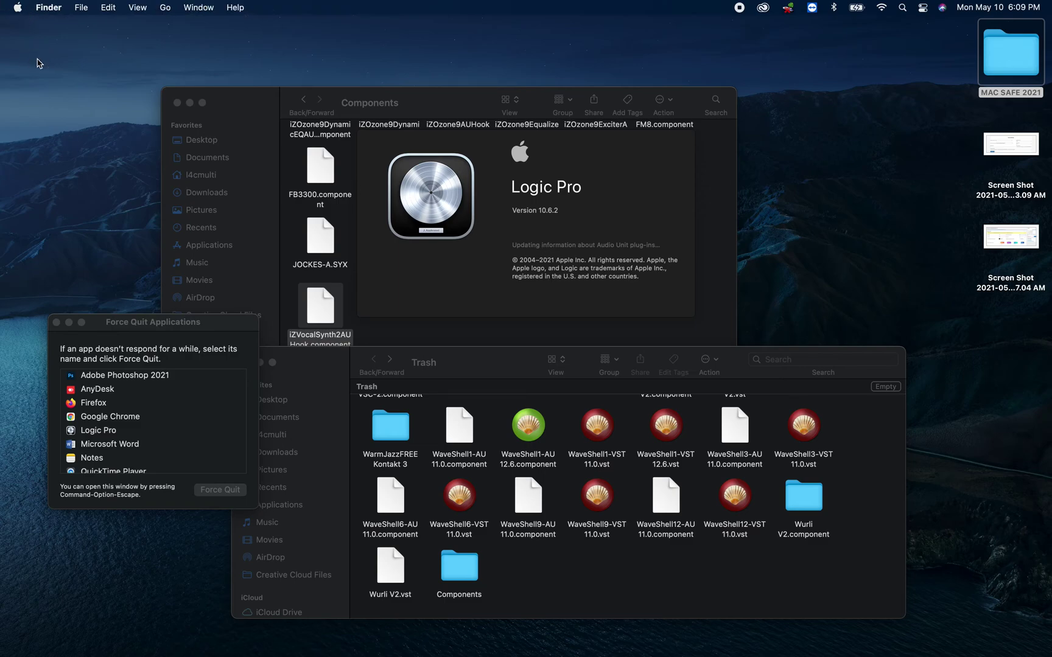
pyautogui.click(17, 7)
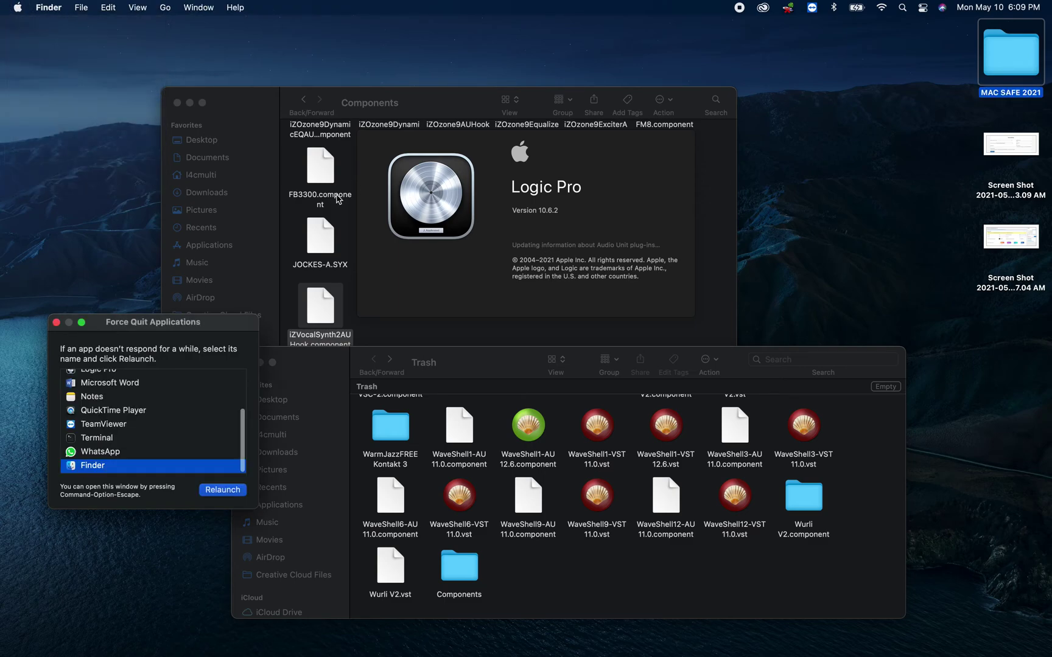
pyautogui.scroll(5, 131, 426)
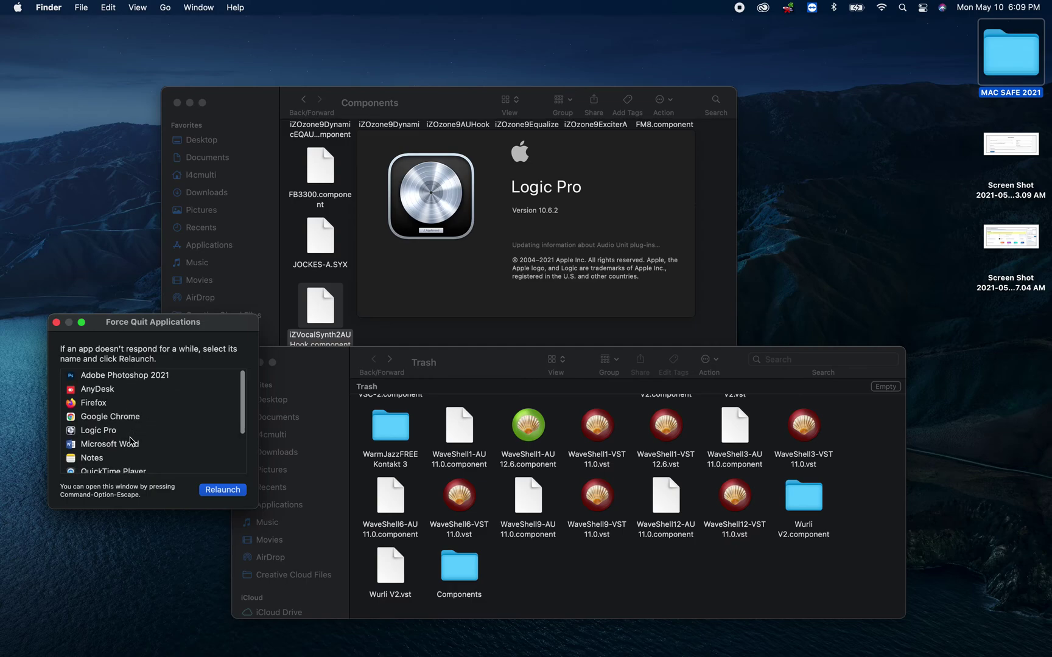
pyautogui.click(130, 432)
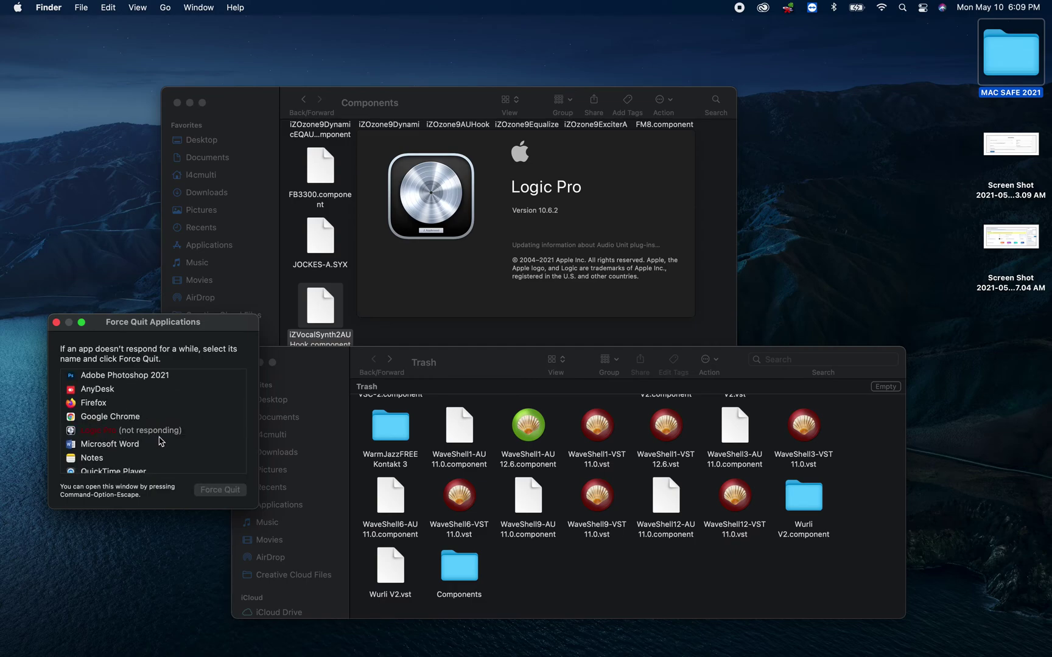
pyautogui.click(159, 432)
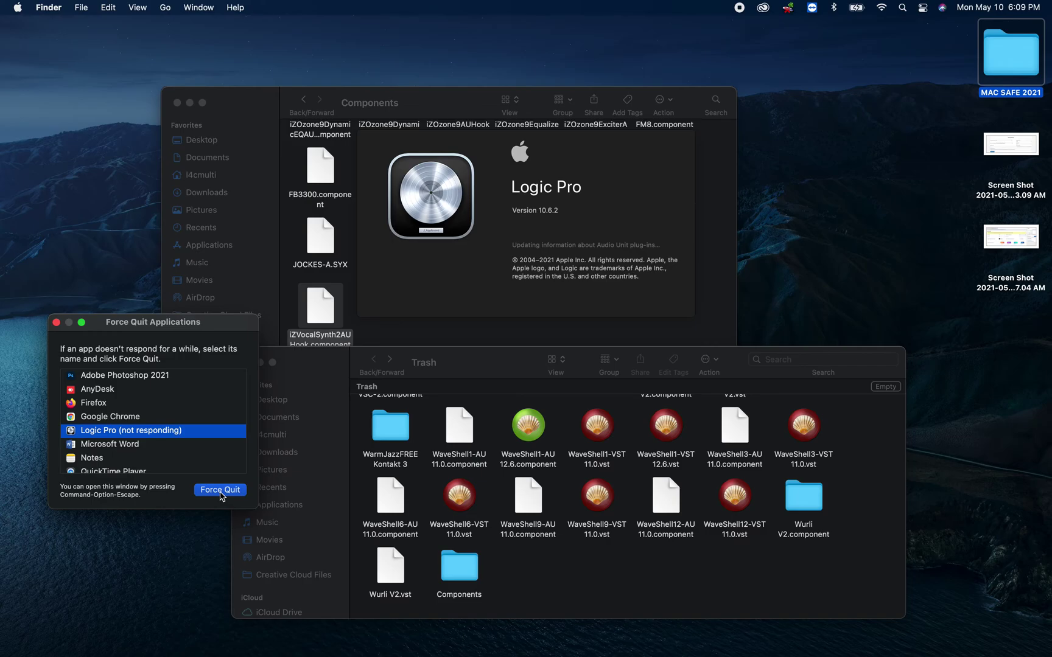
# - Move iZVocalSynth2AUHook.component from Components to the Trash, entering the admin password
pyautogui.click(221, 490)
pyautogui.click(320, 307)
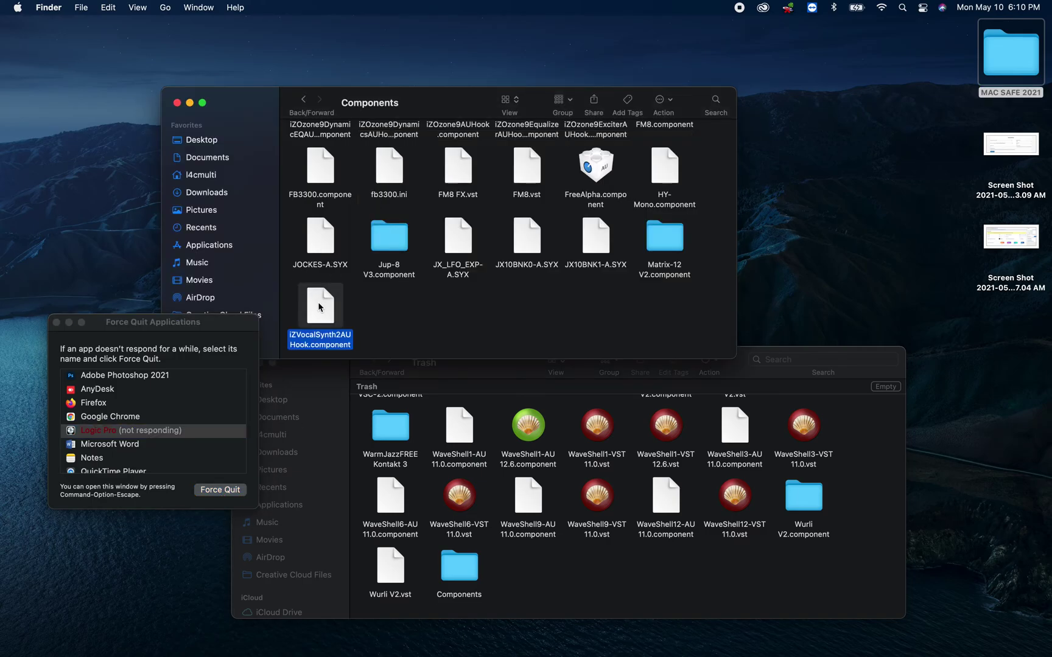
pyautogui.rightClick(319, 307)
pyautogui.click(371, 359)
pyautogui.write('•••')
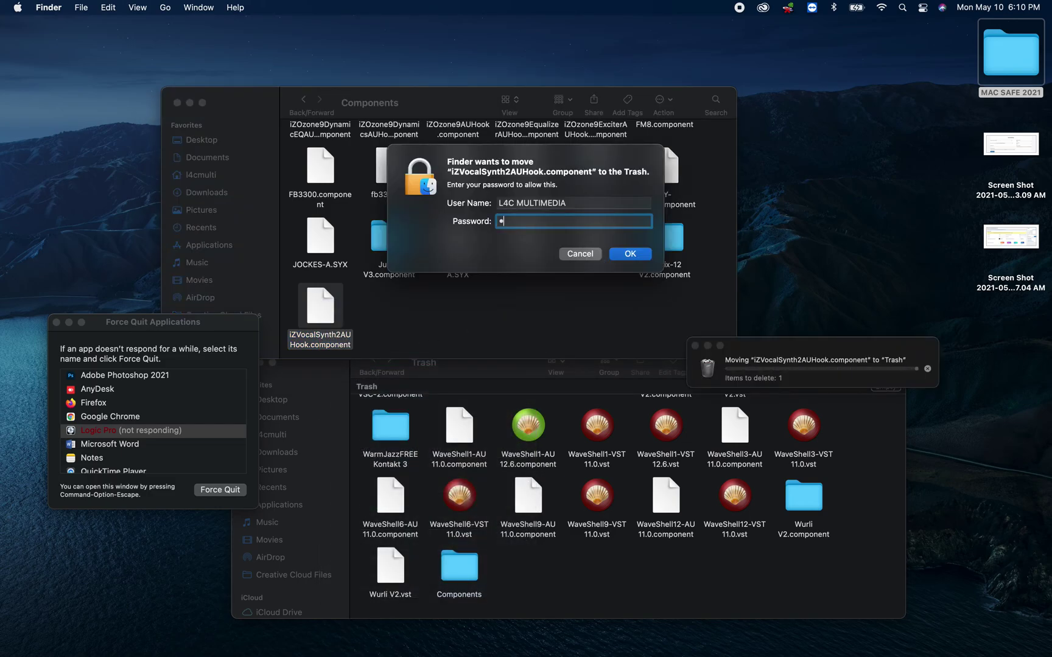
pyautogui.write('•••••••')
pyautogui.press('Return')
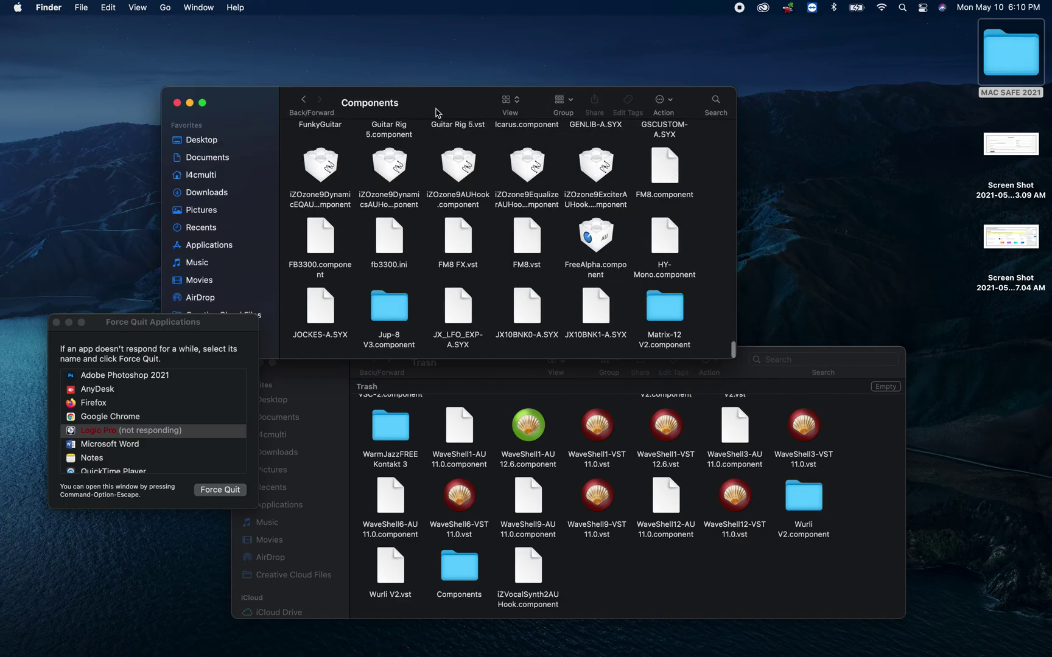
pyautogui.moveTo(475, 651)
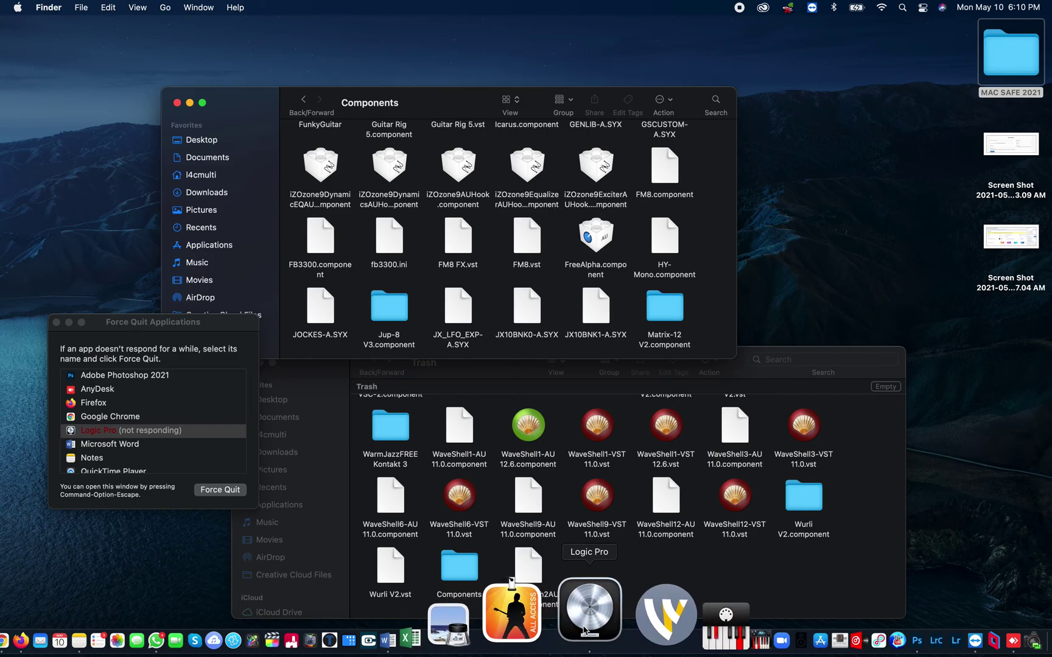
# - Force quit the unresponsive Logic Pro and confirm
pyautogui.rightClick(583, 630)
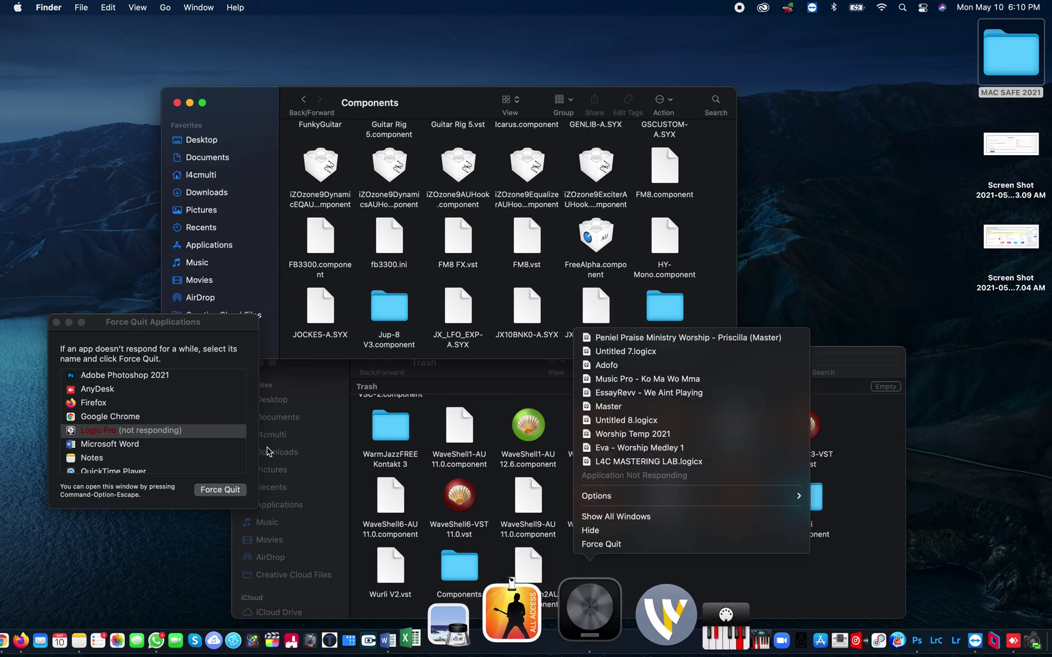
pyautogui.click(173, 437)
pyautogui.click(220, 489)
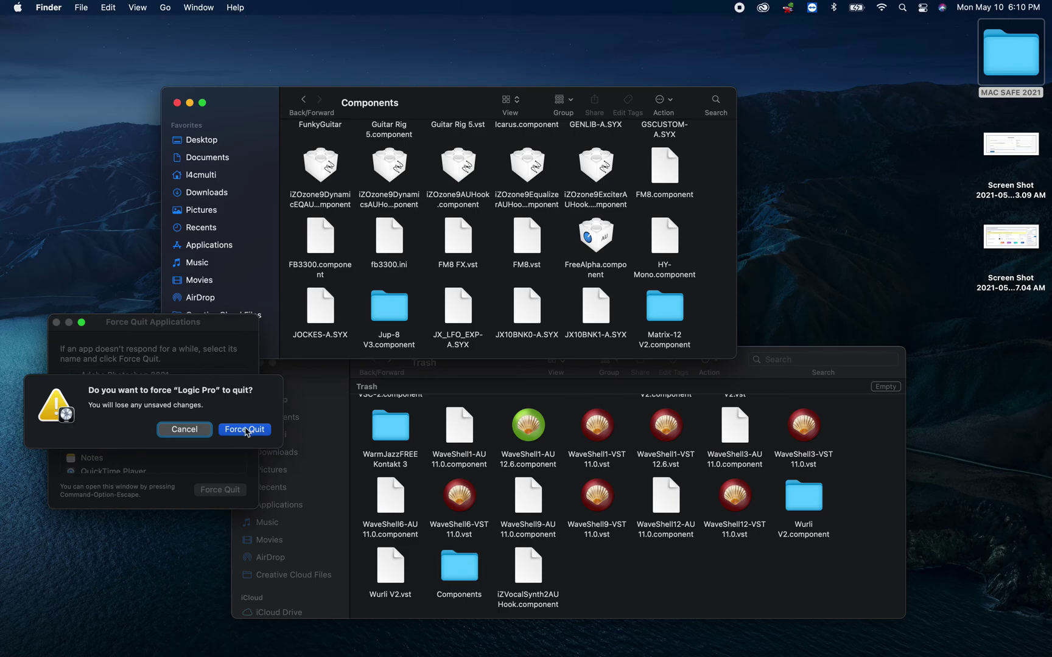
pyautogui.click(245, 430)
# - Relaunch Logic Pro, dismiss the audio alert, close Choose a Project, and return to Finder
pyautogui.moveTo(621, 651)
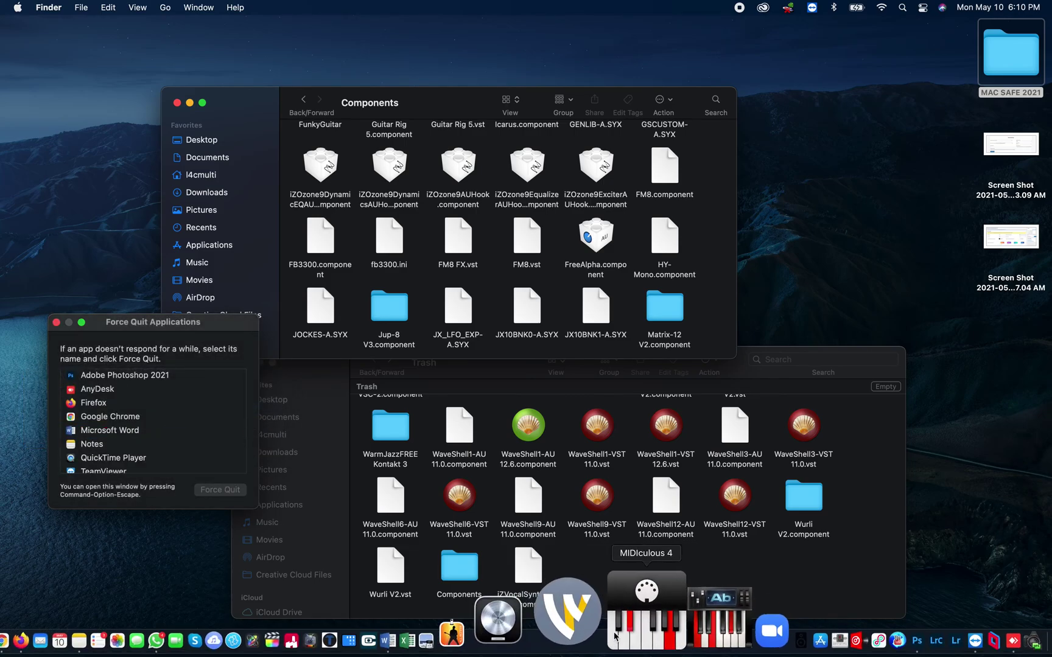
pyautogui.click(589, 634)
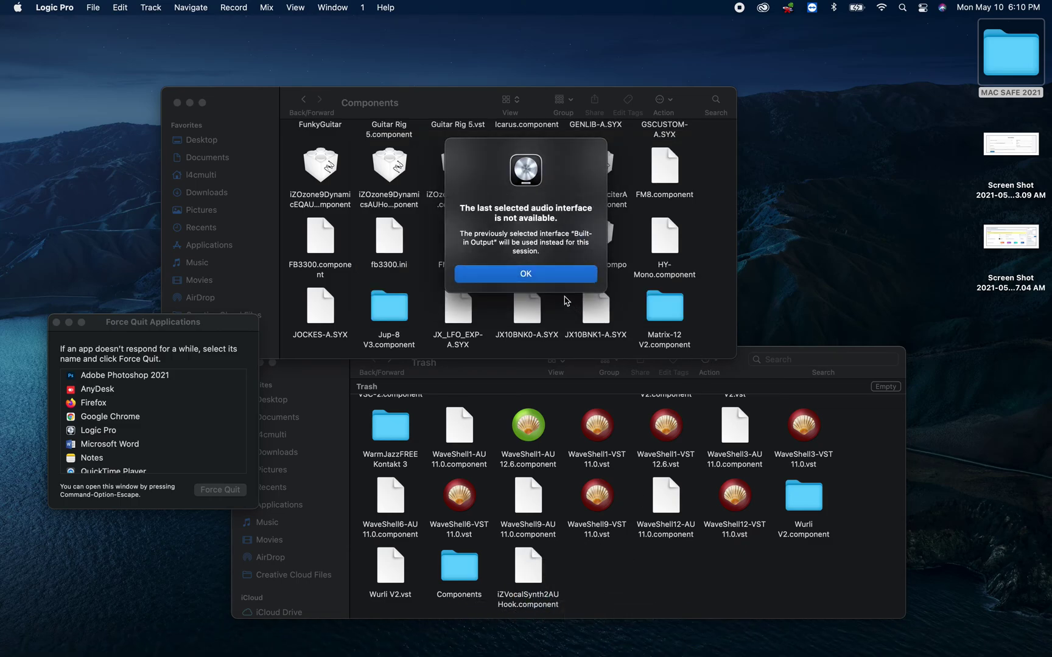
pyautogui.click(545, 273)
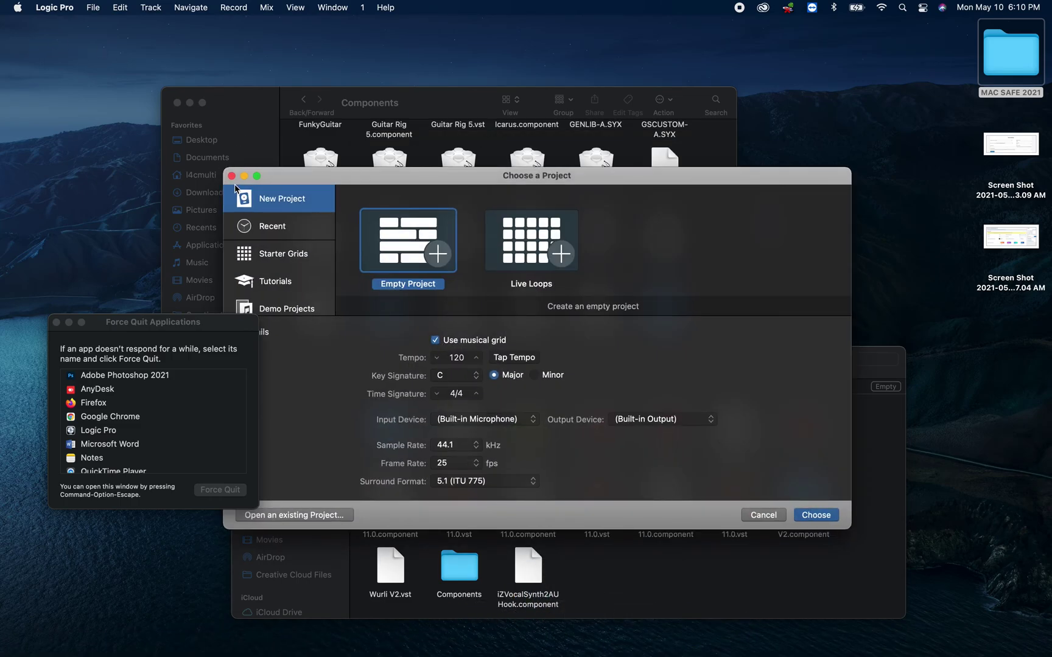
pyautogui.click(231, 177)
pyautogui.click(414, 237)
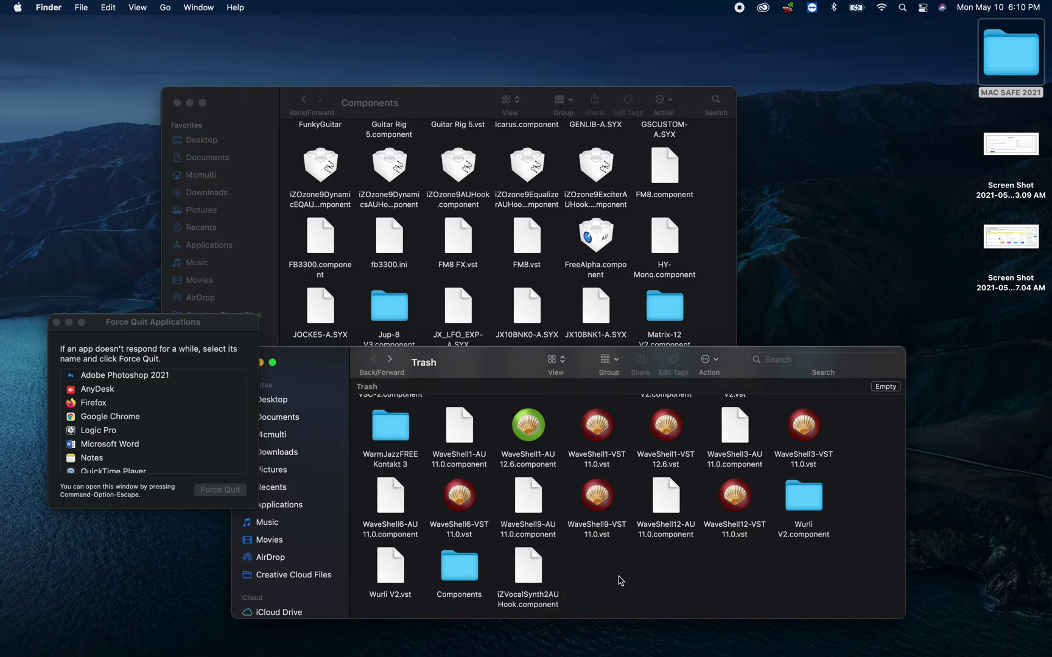
pyautogui.click(515, 595)
pyautogui.moveTo(515, 595)
pyautogui.mouseDown()
pyautogui.moveTo(570, 558)
pyautogui.moveTo(563, 609)
pyautogui.moveTo(502, 612)
pyautogui.mouseUp()
pyautogui.click(606, 582)
pyautogui.moveTo(97, 650)
pyautogui.click(153, 633)
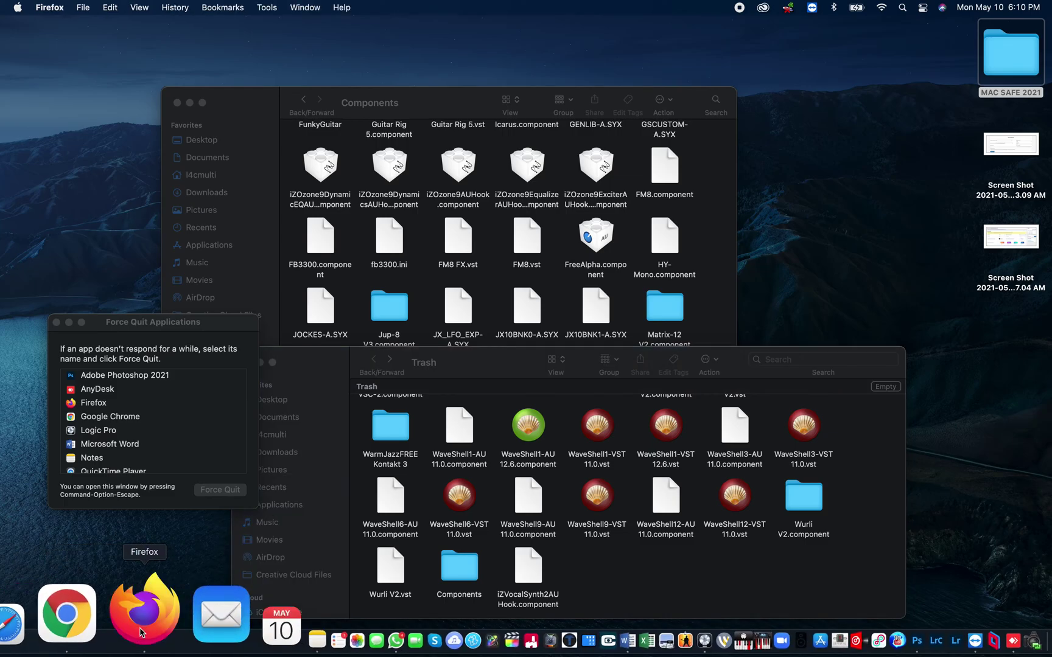
pyautogui.write('google.com/')
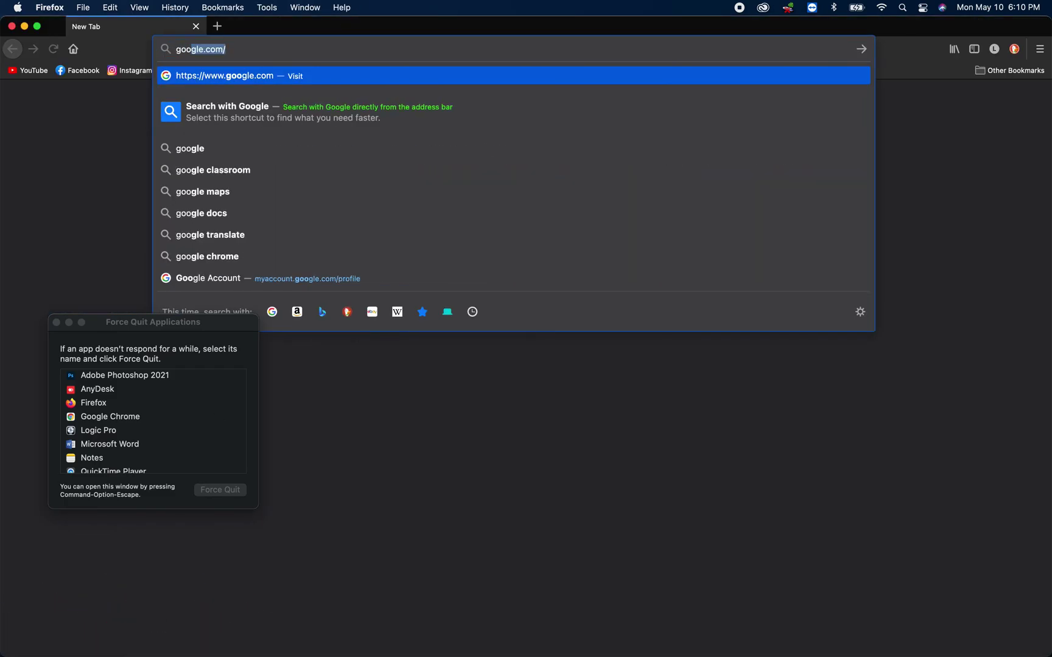
pyautogui.press('Return')
pyautogui.write('fr')
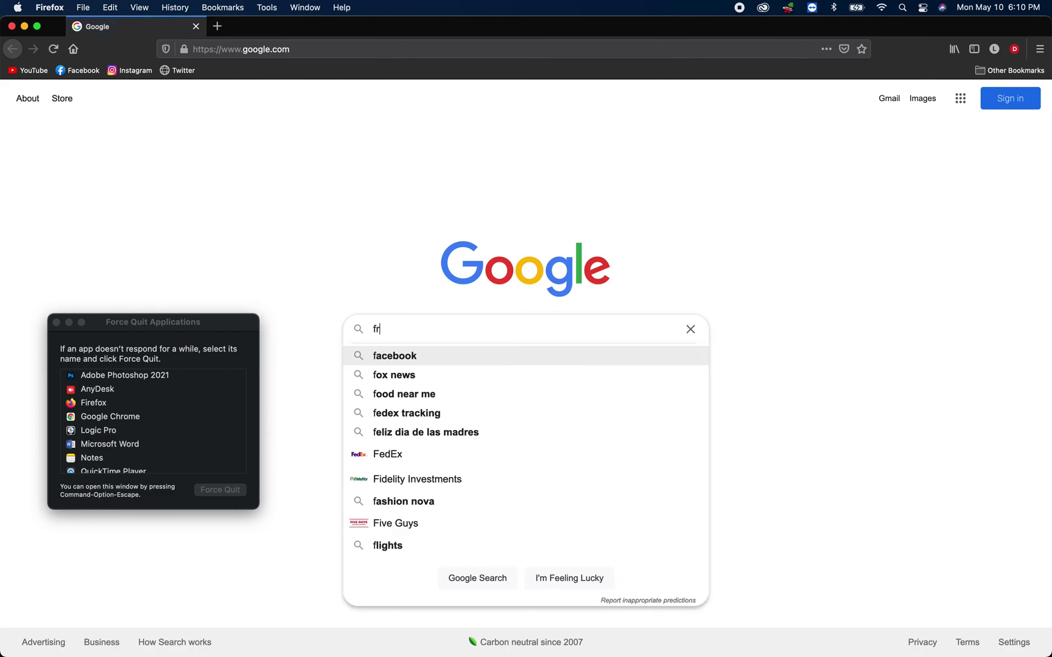
pyautogui.write('ee au plugins')
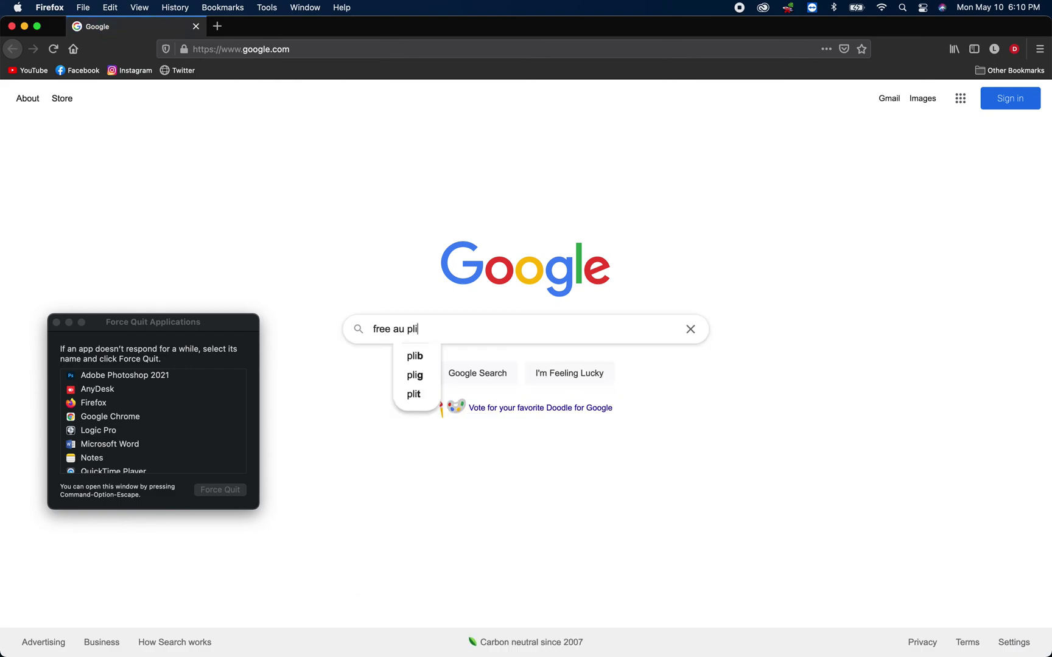
pyautogui.press('Down')
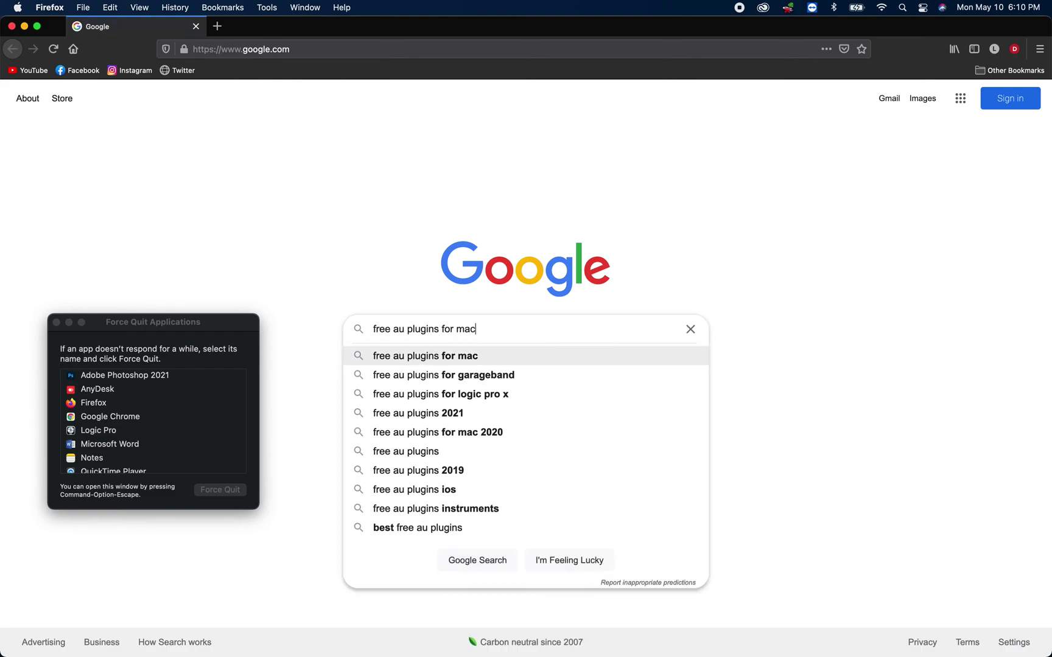
pyautogui.press('Return')
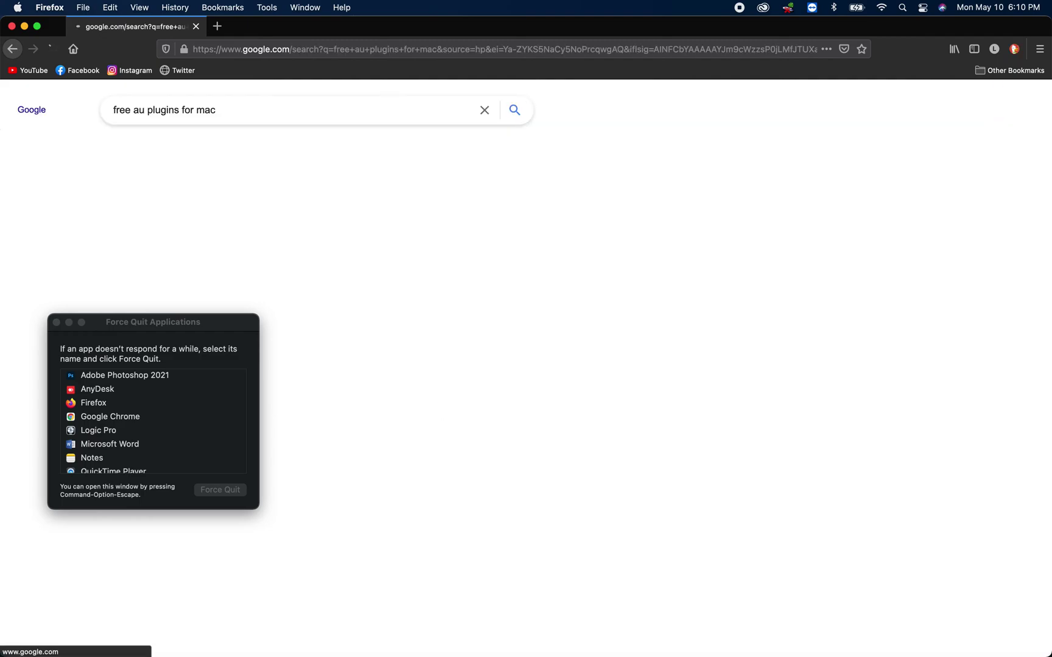
pyautogui.click(252, 224)
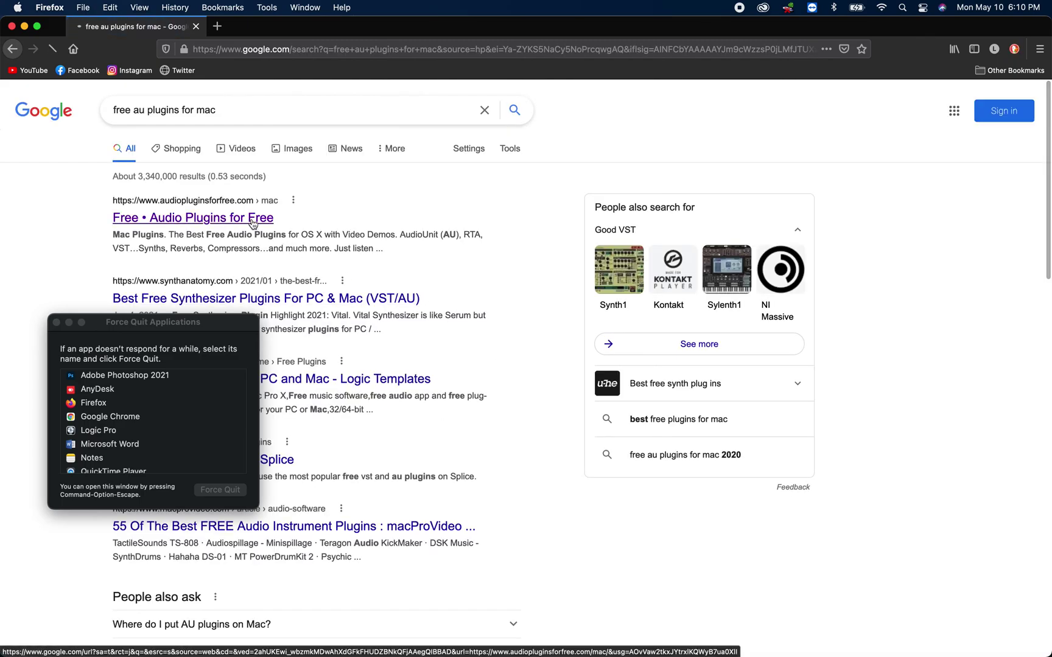
pyautogui.scroll(-5, 636, 385)
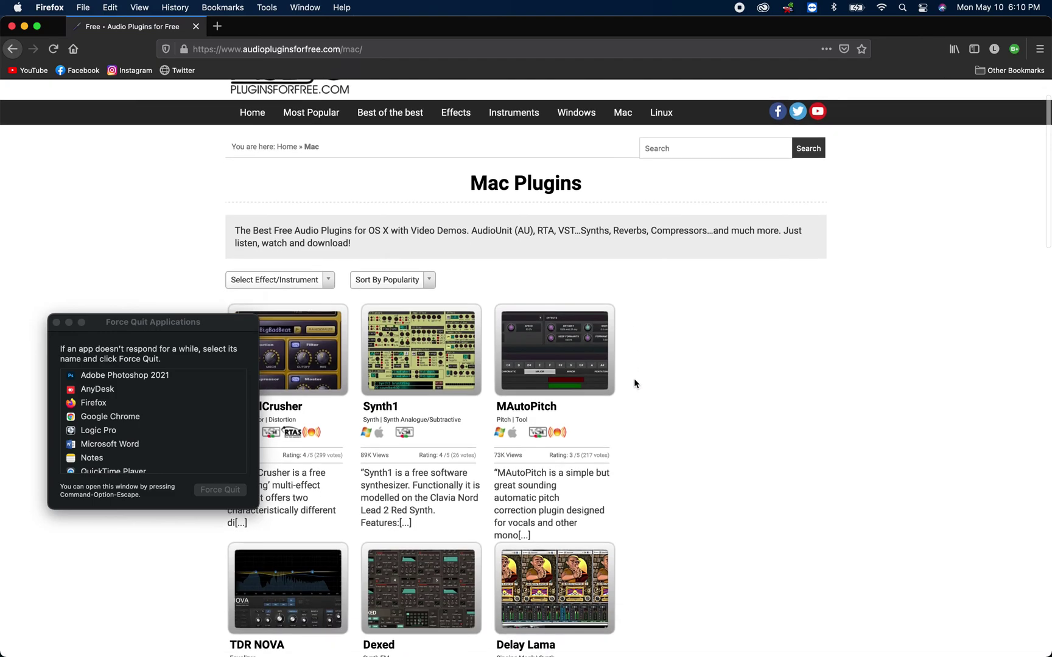
pyautogui.scroll(-1, 524, 598)
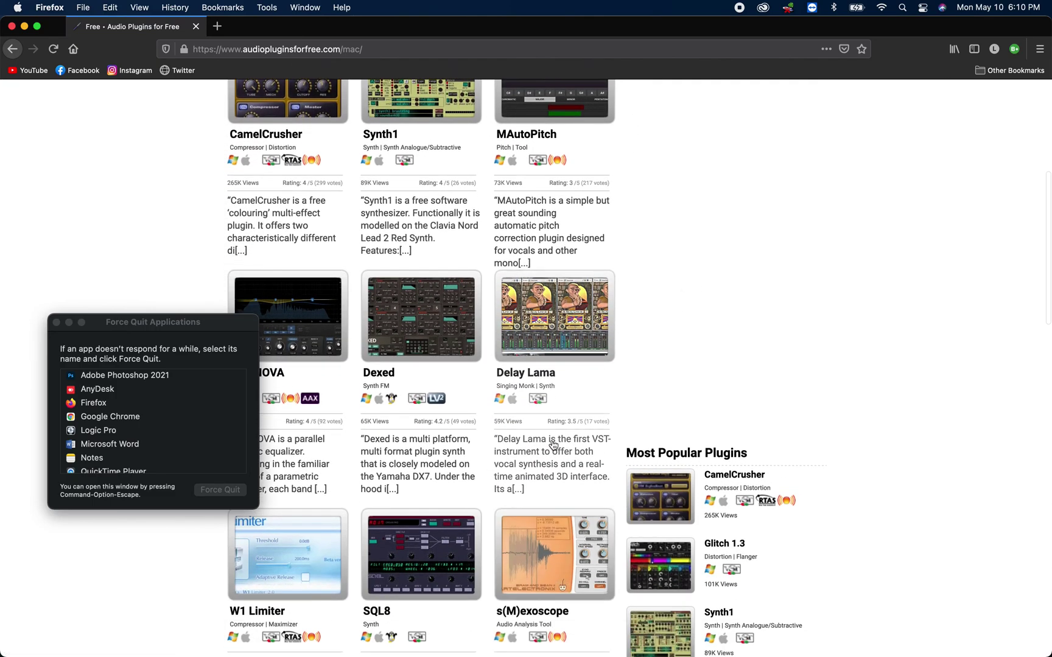
pyautogui.click(11, 26)
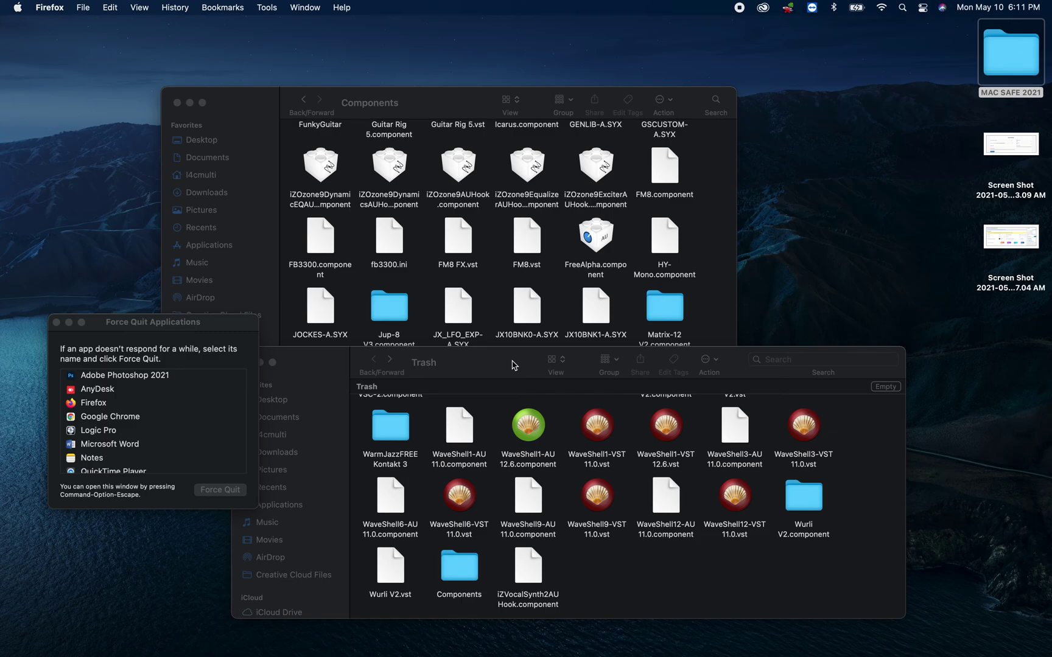
# - Open About This Mac and highlight the memory and hardware details on Overview
pyautogui.click(17, 8)
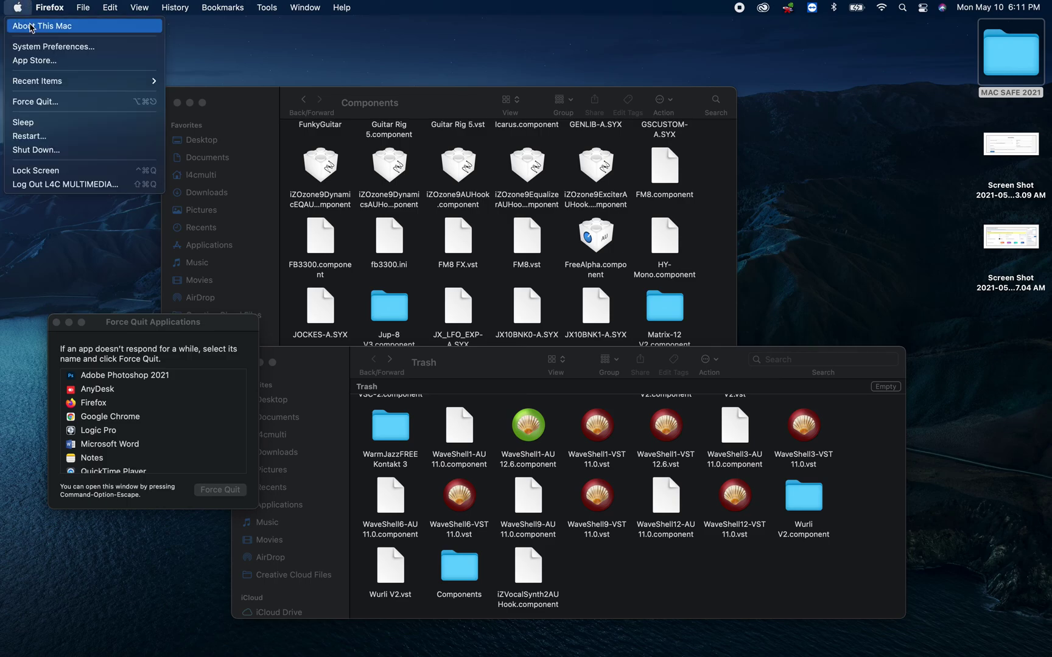
pyautogui.click(31, 26)
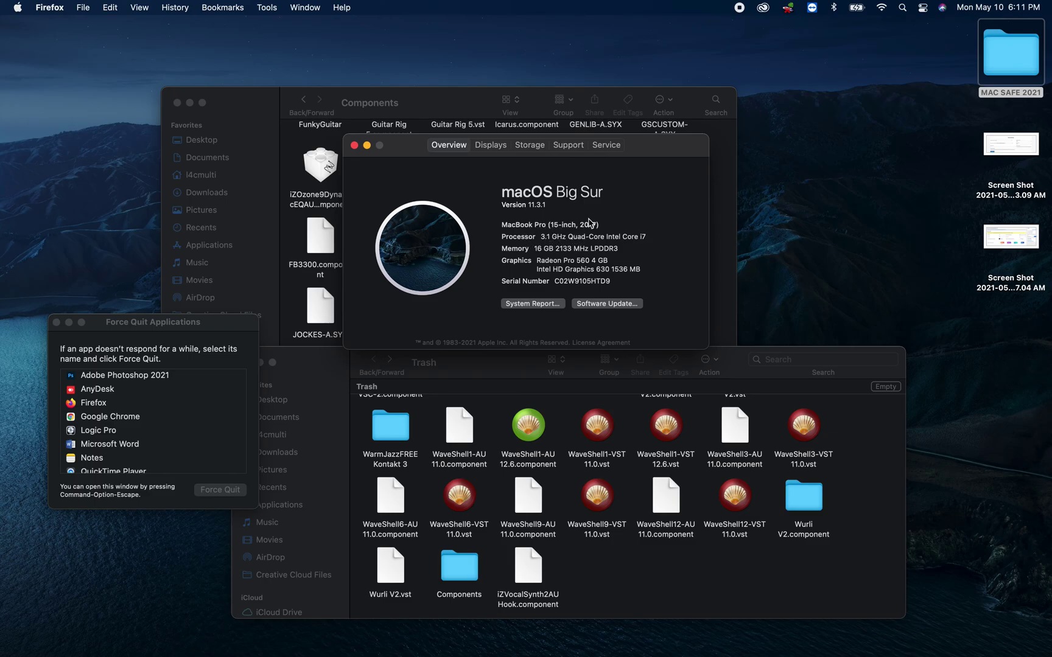
pyautogui.moveTo(536, 249); pyautogui.dragTo(562, 251)
pyautogui.moveTo(598, 249); pyautogui.dragTo(637, 265)
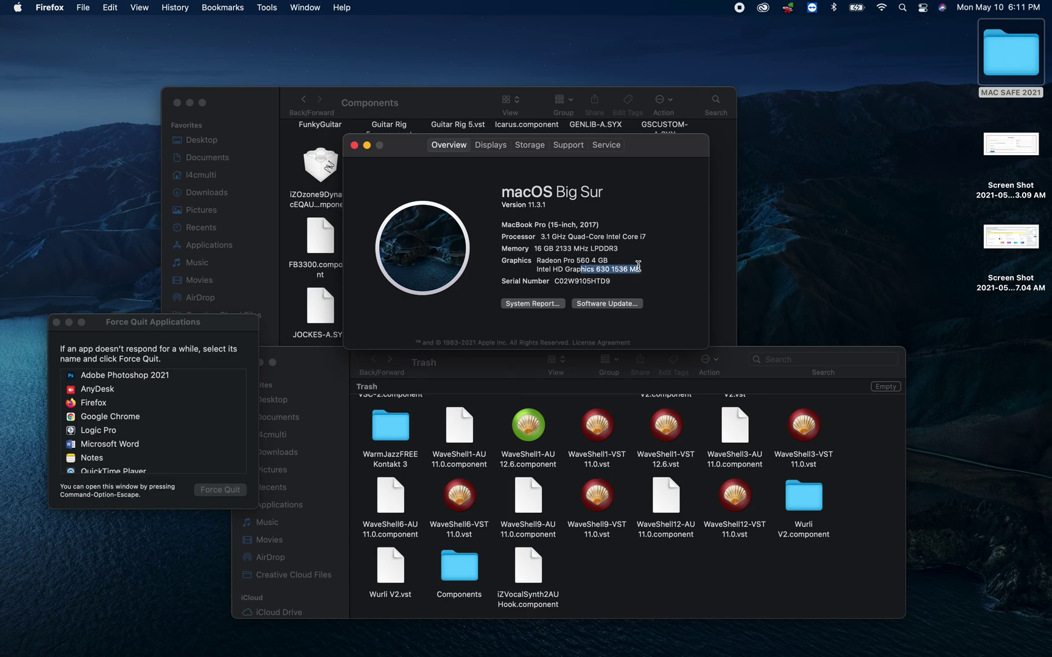
# - Close the About This Mac window
pyautogui.click(354, 147)
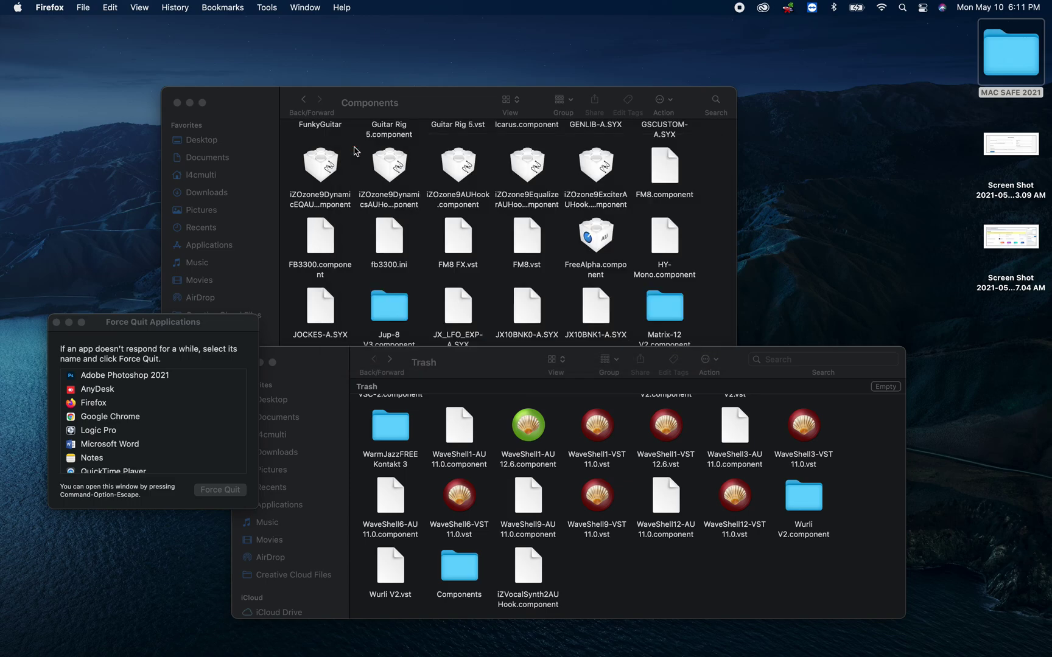